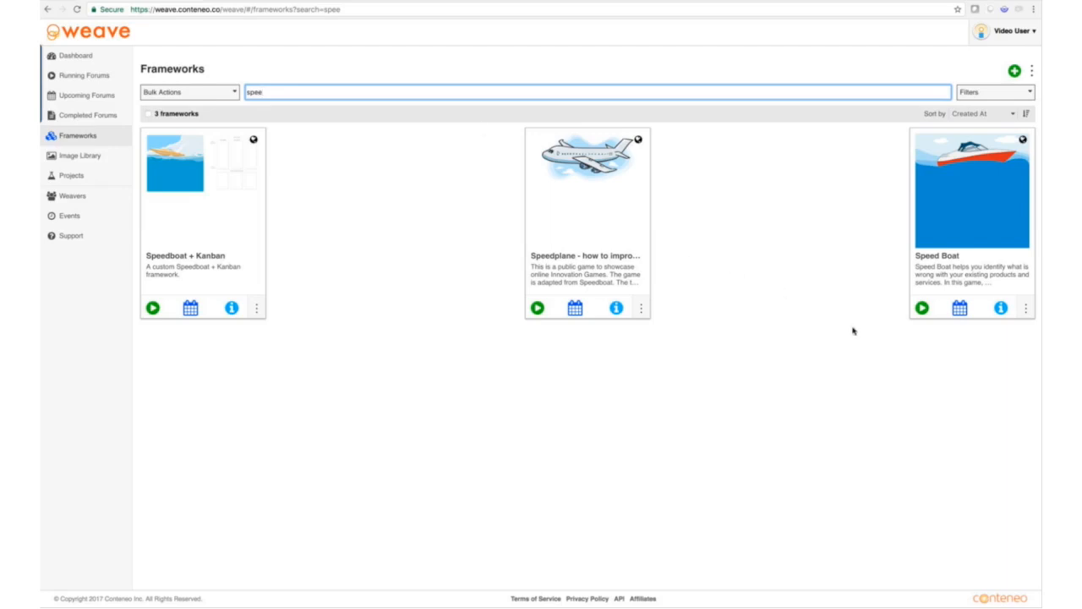
# Start an instant forum from the Speed Boat framework and display its How Bad? region group.
pyautogui.click(922, 308)
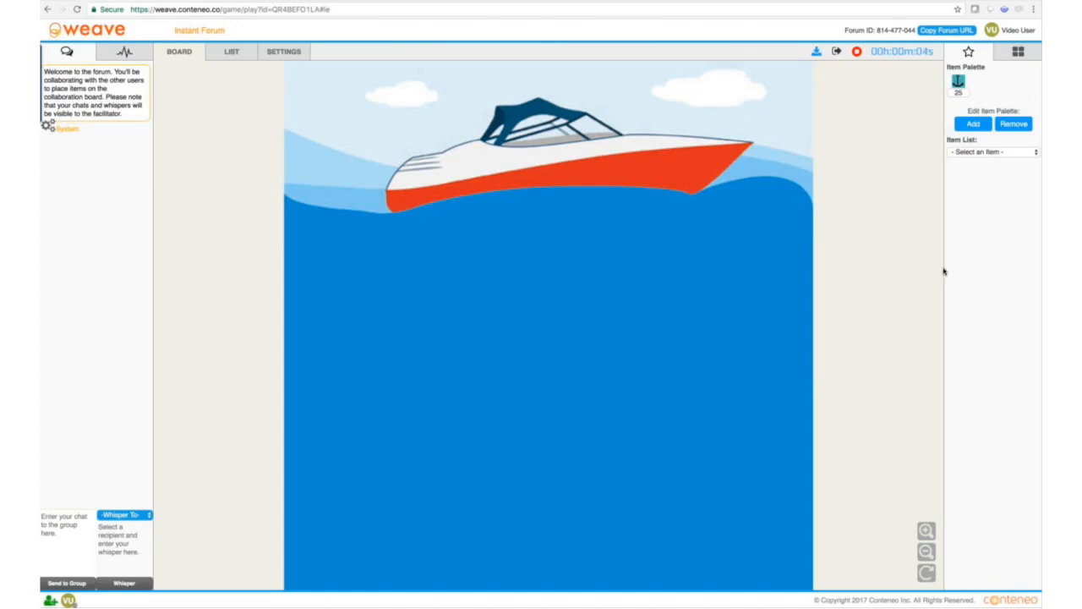
pyautogui.click(1020, 54)
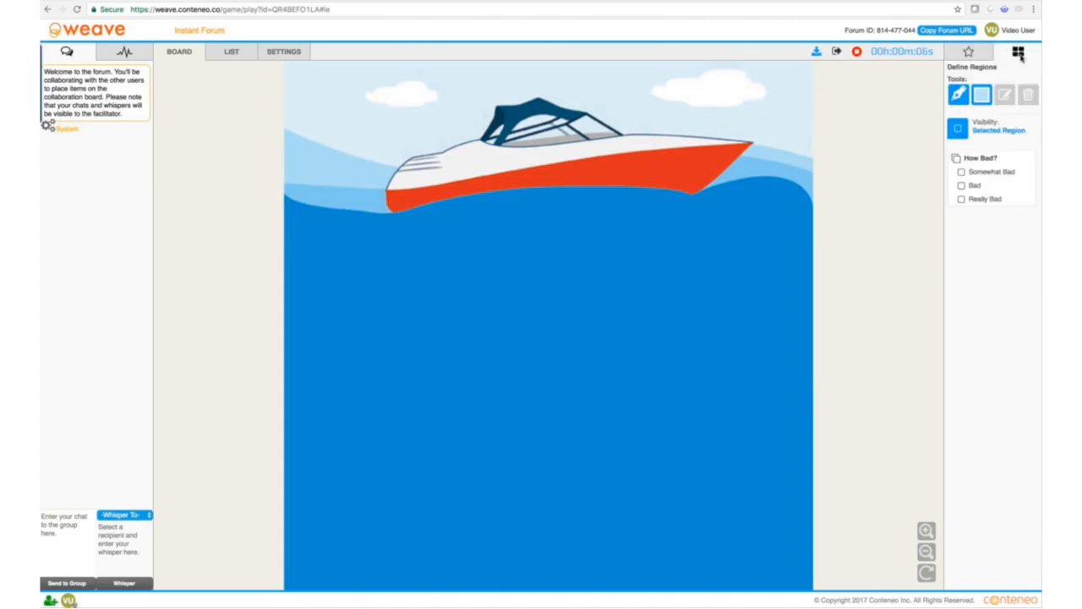
pyautogui.click(987, 158)
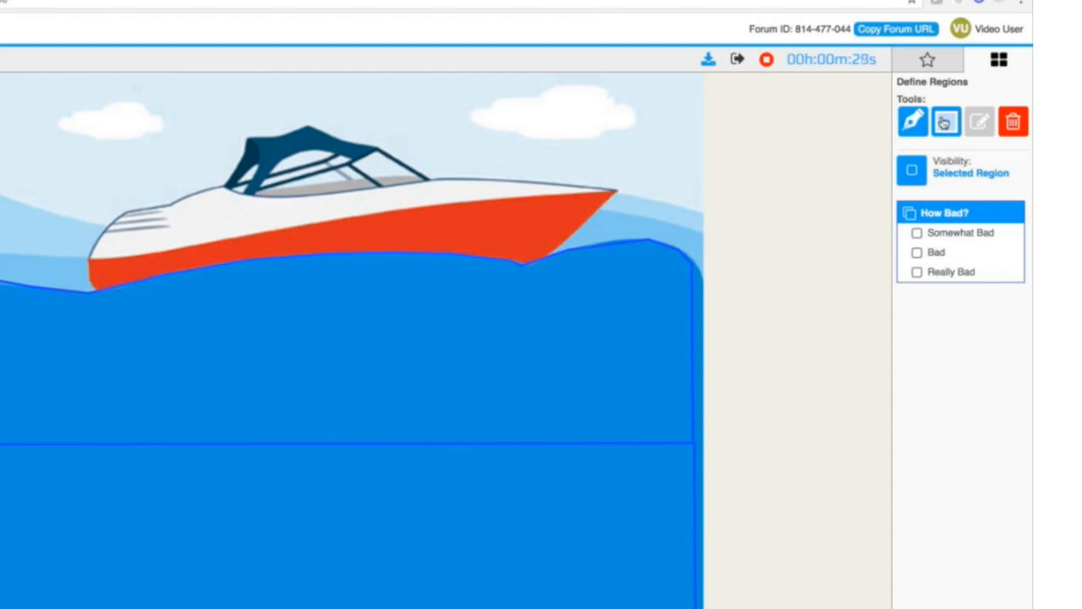
# Draw a full-height rectangular region over roughly the left third of the board and finish it.
pyautogui.click(945, 123)
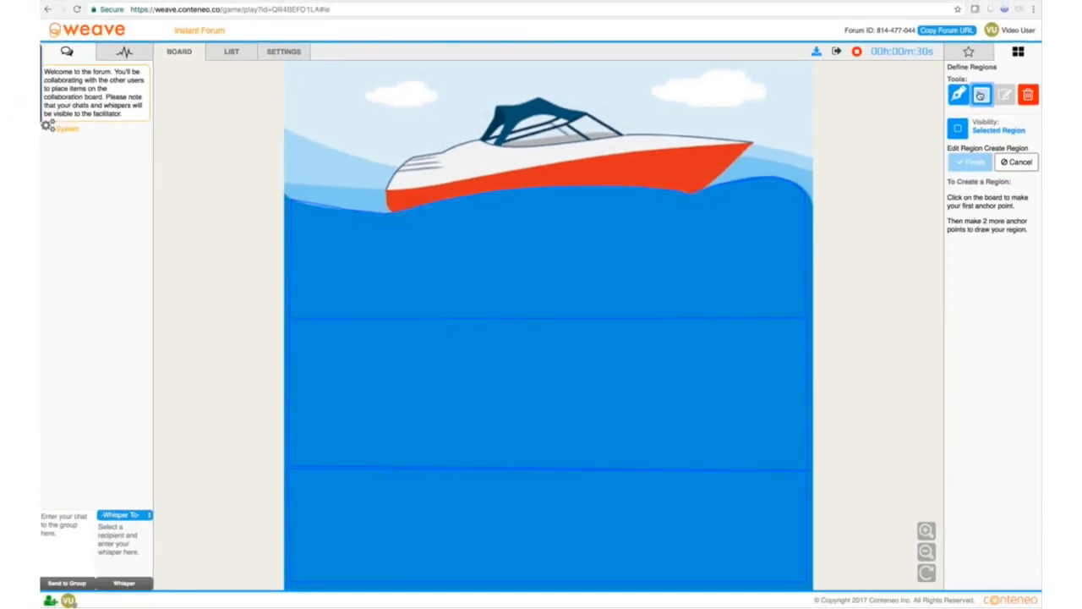
pyautogui.click(290, 68)
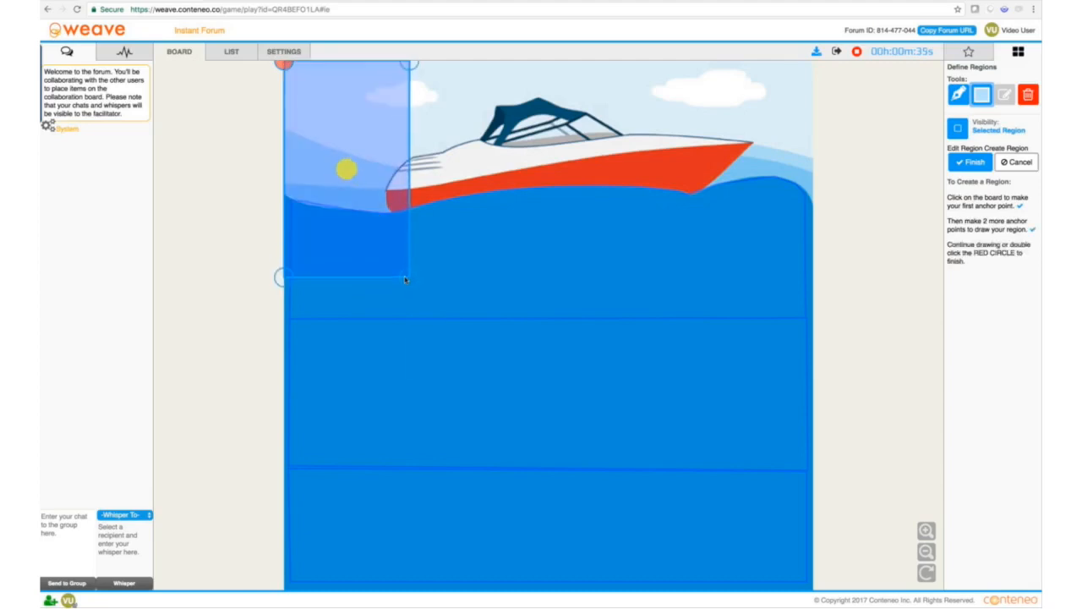
pyautogui.moveTo(480, 593); pyautogui.dragTo(475, 597)
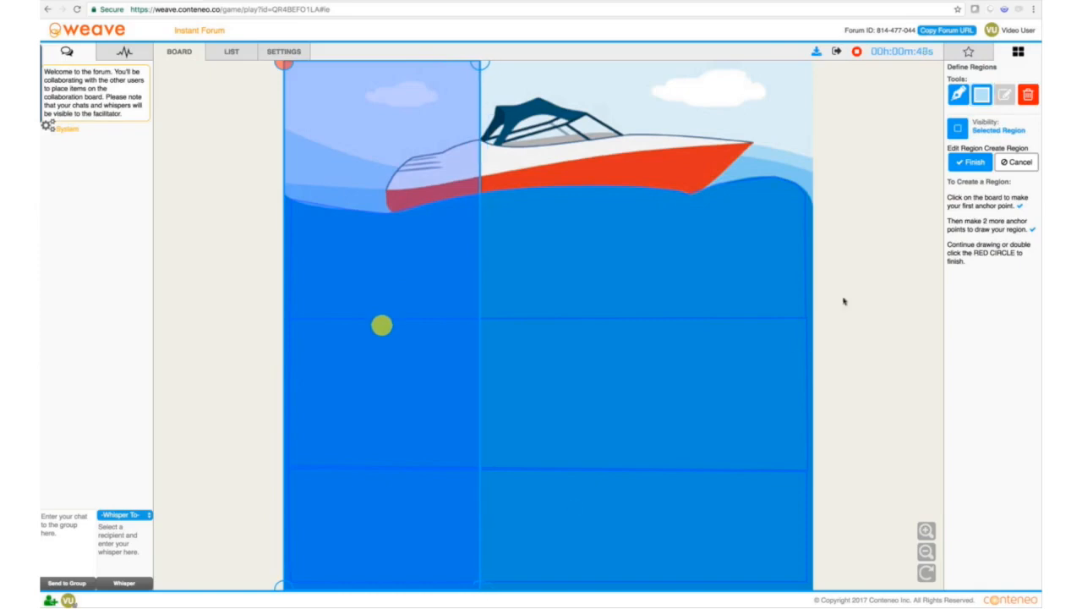
pyautogui.click(966, 166)
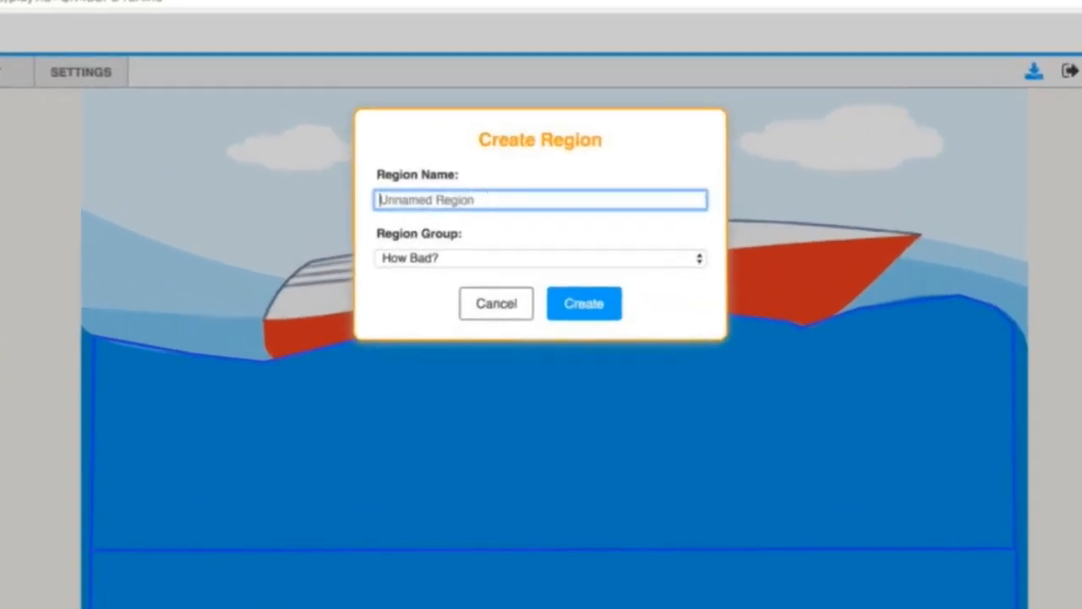
# Create the drawn region as Preparing in a new region group named Workflow?
pyautogui.write('Preparing')
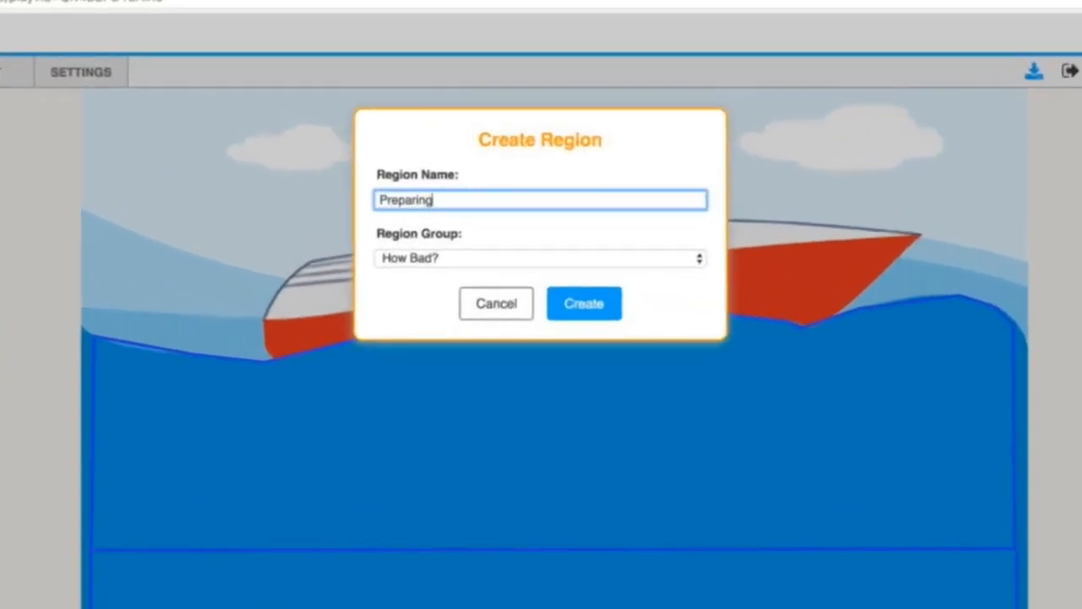
pyautogui.click(441, 262)
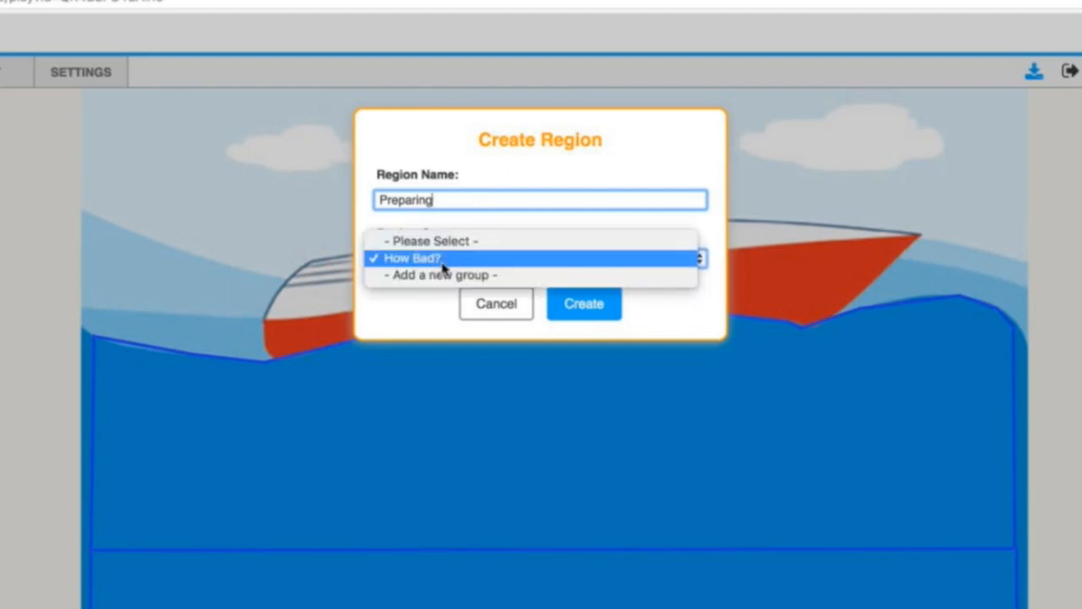
pyautogui.click(441, 276)
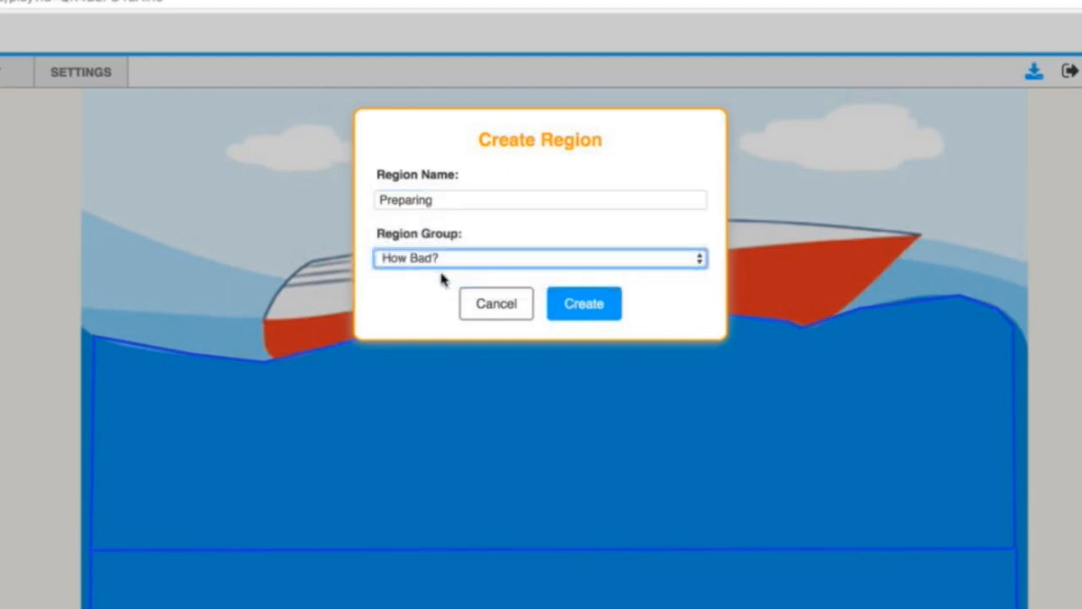
pyautogui.click(434, 311)
pyautogui.write('Workflow')
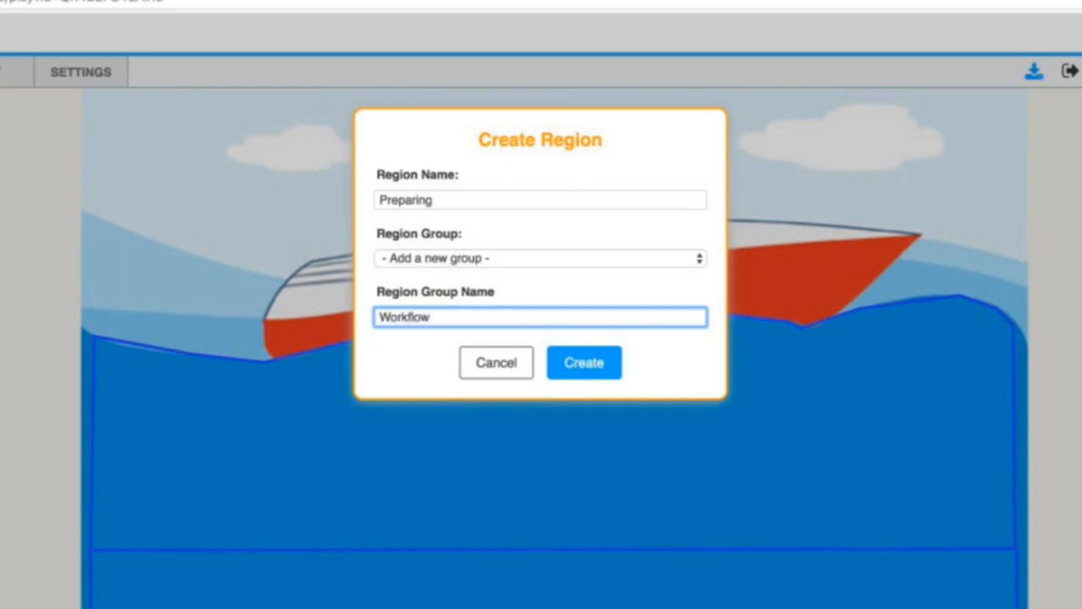
pyautogui.write('?')
pyautogui.click(595, 366)
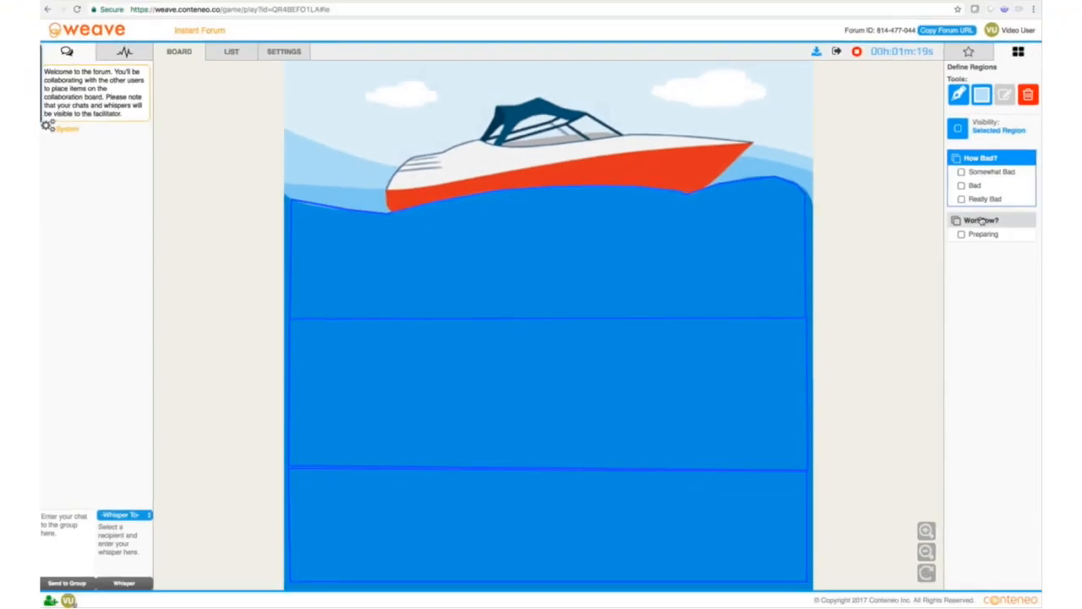
# Display the Workflow? group and draw a full-height rectangular region over the board's middle third, aligned with the Preparing region's edge.
pyautogui.click(1055, 234)
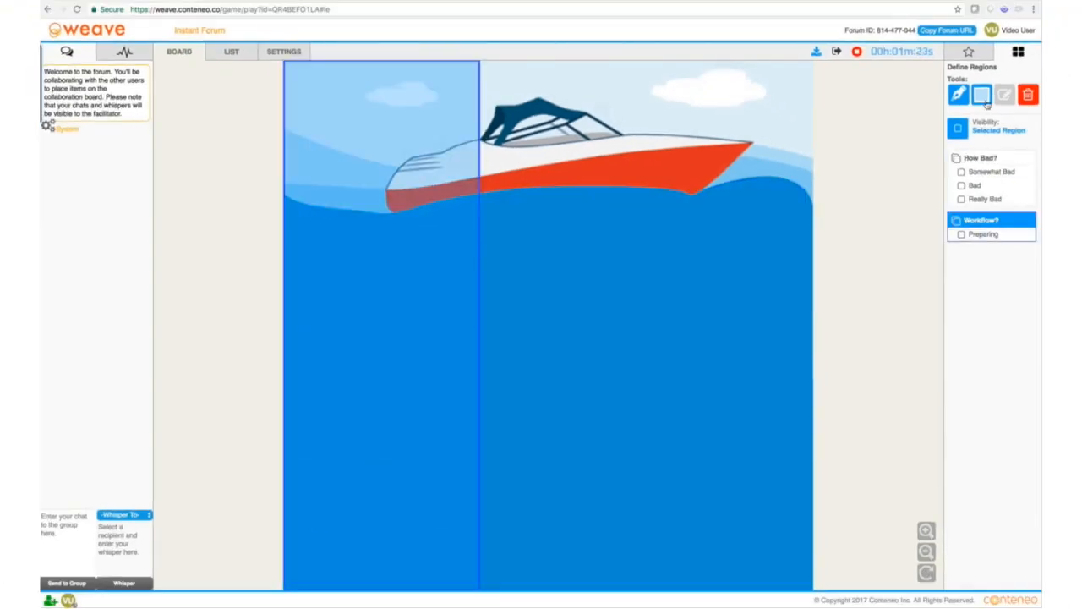
pyautogui.click(985, 100)
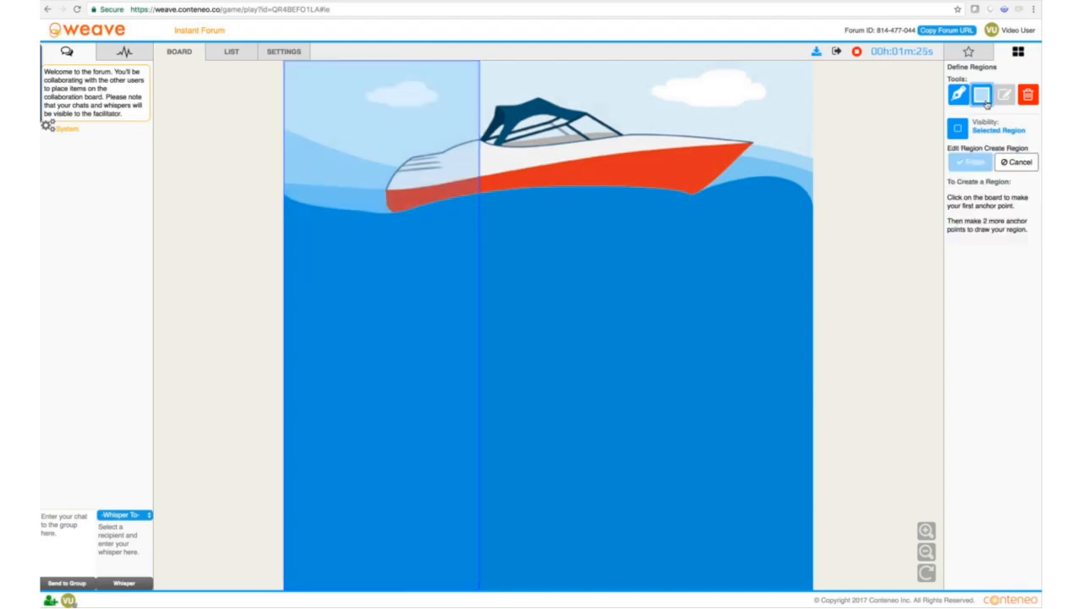
pyautogui.click(481, 67)
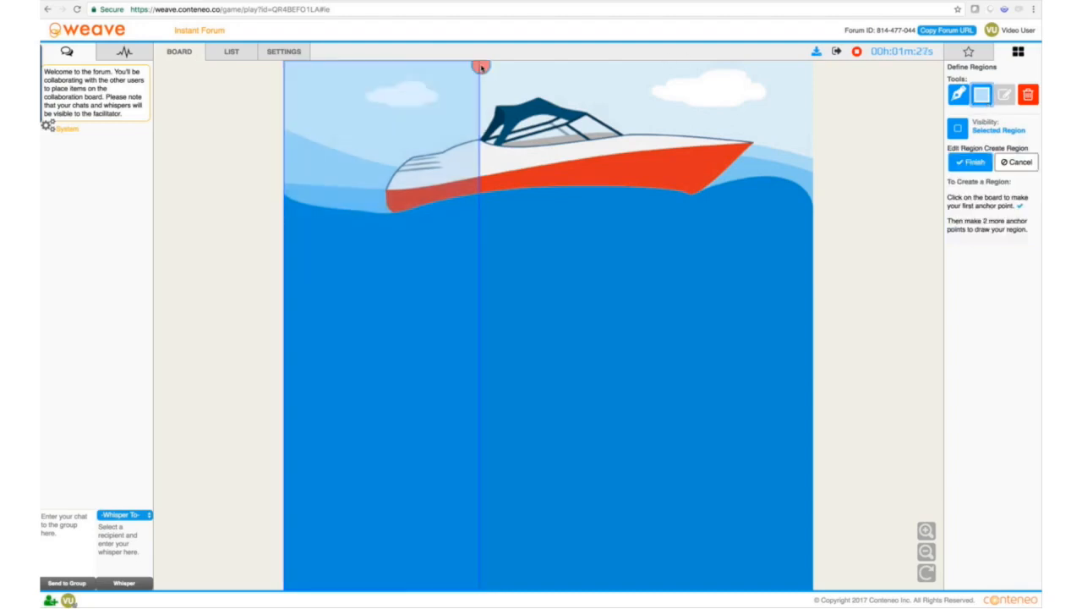
pyautogui.rightClick(481, 67)
pyautogui.press('Escape')
pyautogui.click(544, 164)
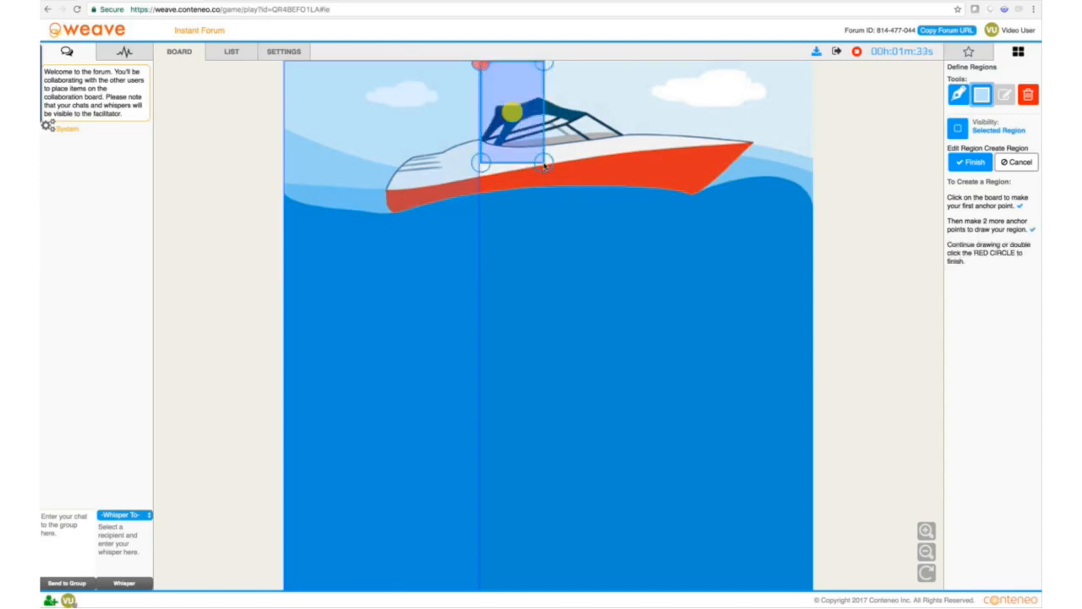
pyautogui.moveTo(544, 164); pyautogui.dragTo(651, 594)
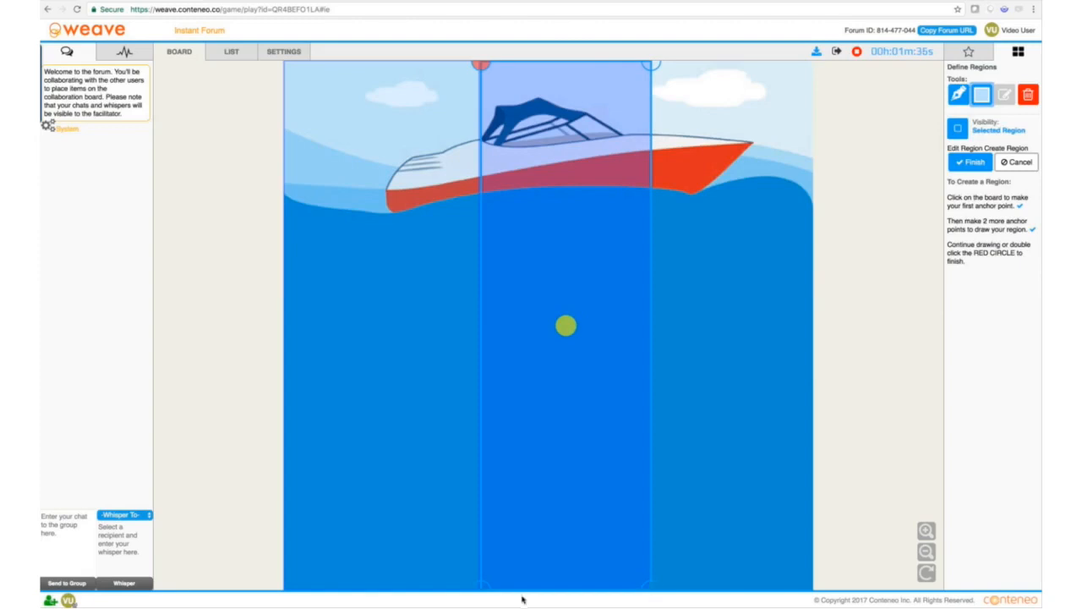
pyautogui.moveTo(481, 590); pyautogui.dragTo(480, 590)
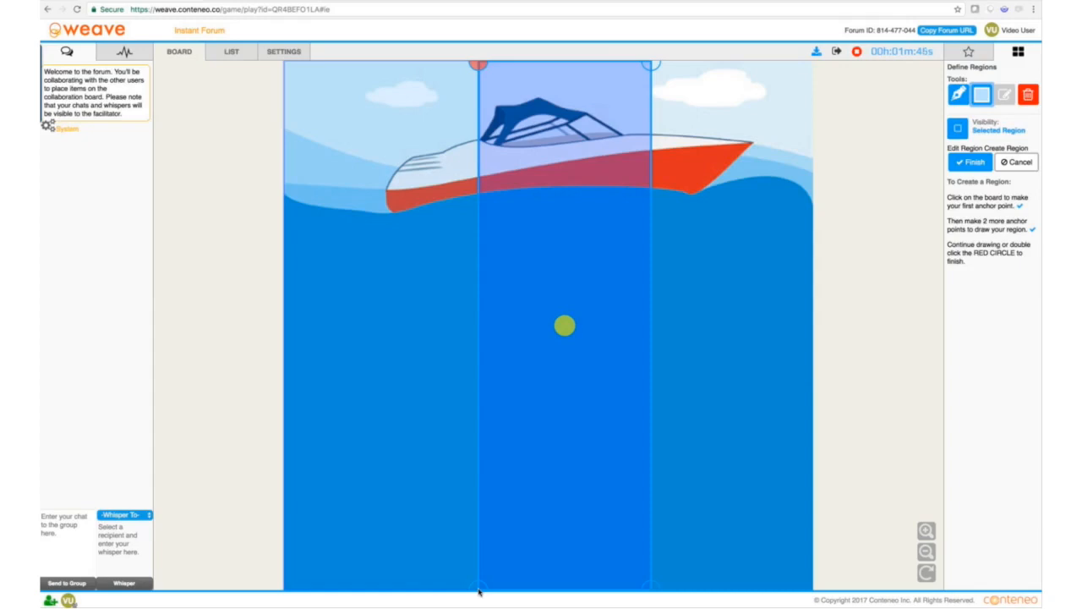
# Finish the middle rectangle and create it as Processing in the Workflow? group.
pyautogui.click(975, 163)
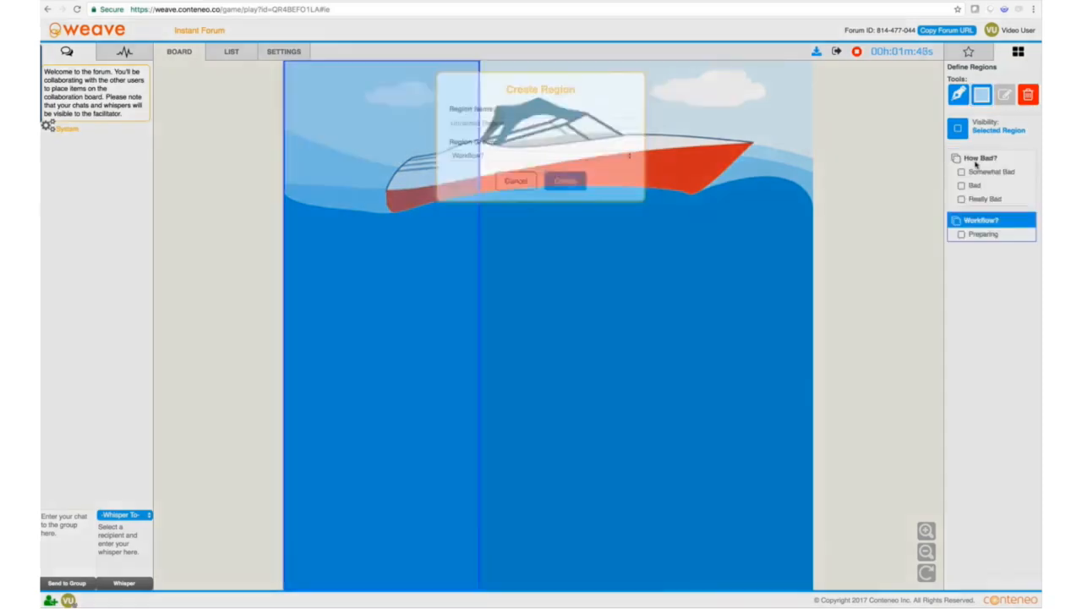
pyautogui.click(588, 124)
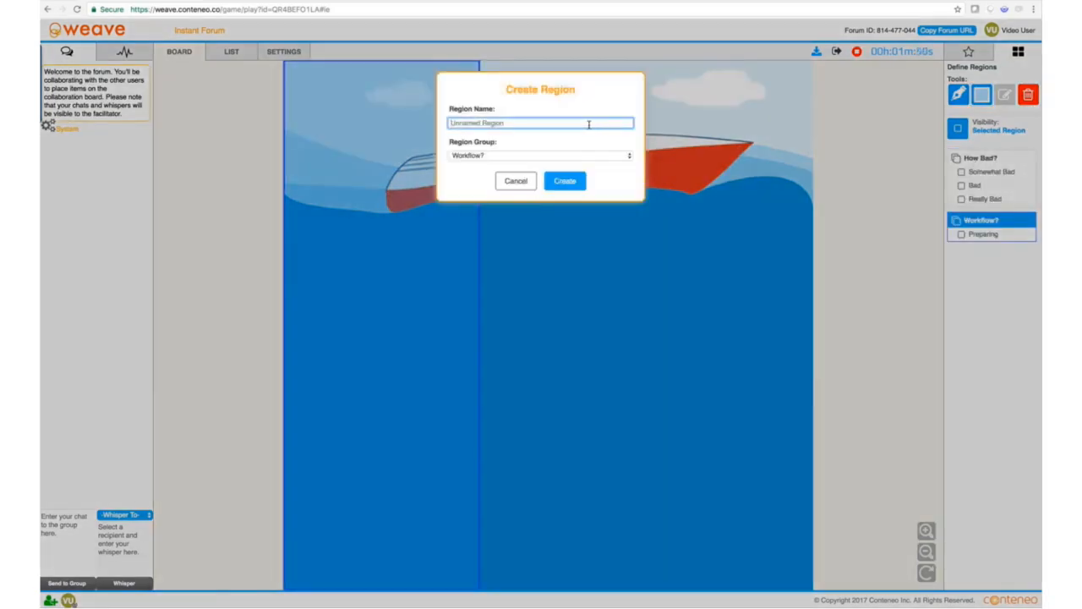
pyautogui.write('Processing')
pyautogui.click(562, 181)
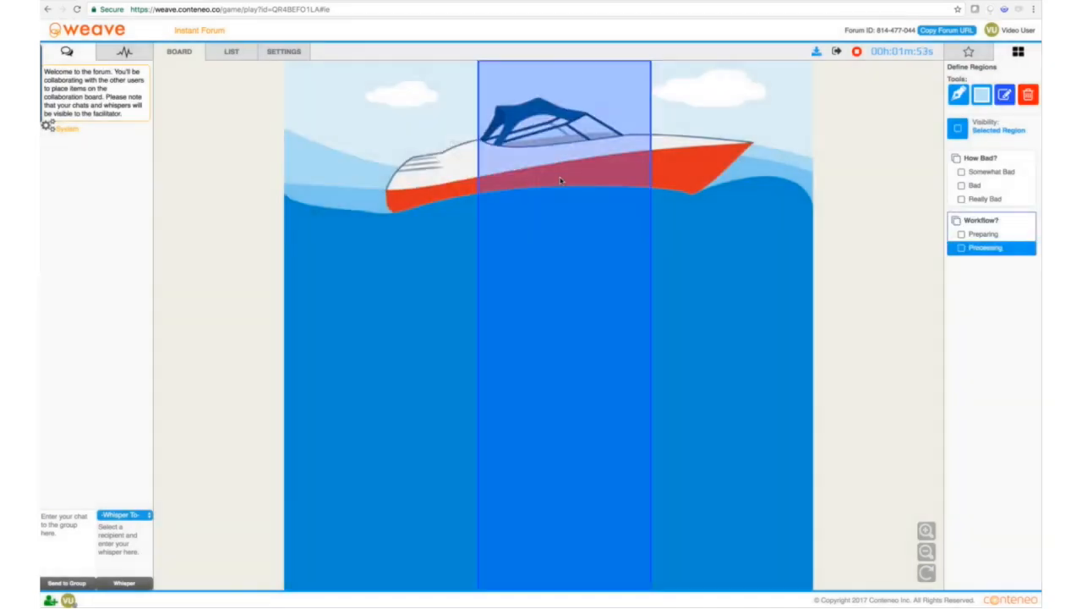
# Create a full-height rectangular region named Post-Processing over the board's remaining right third, in the Workflow? group.
pyautogui.click(981, 96)
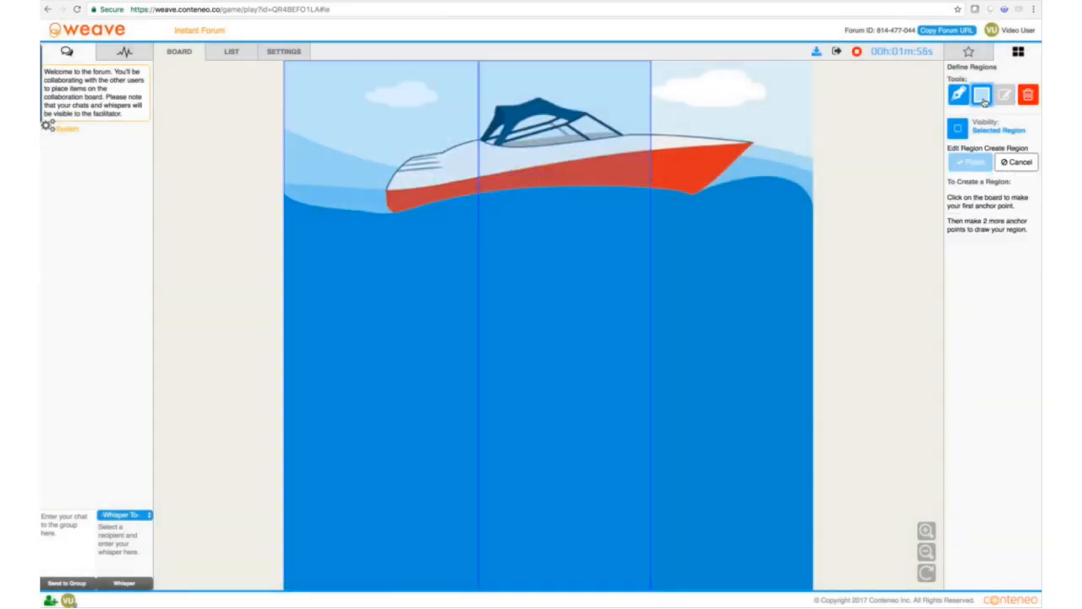
pyautogui.click(658, 66)
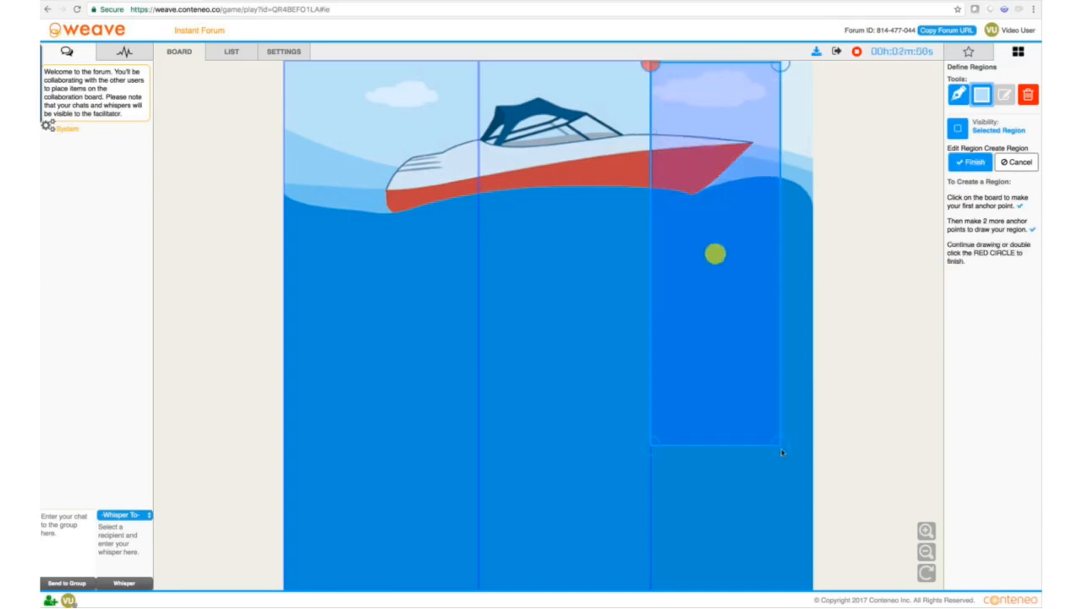
pyautogui.click(977, 162)
pyautogui.click(618, 123)
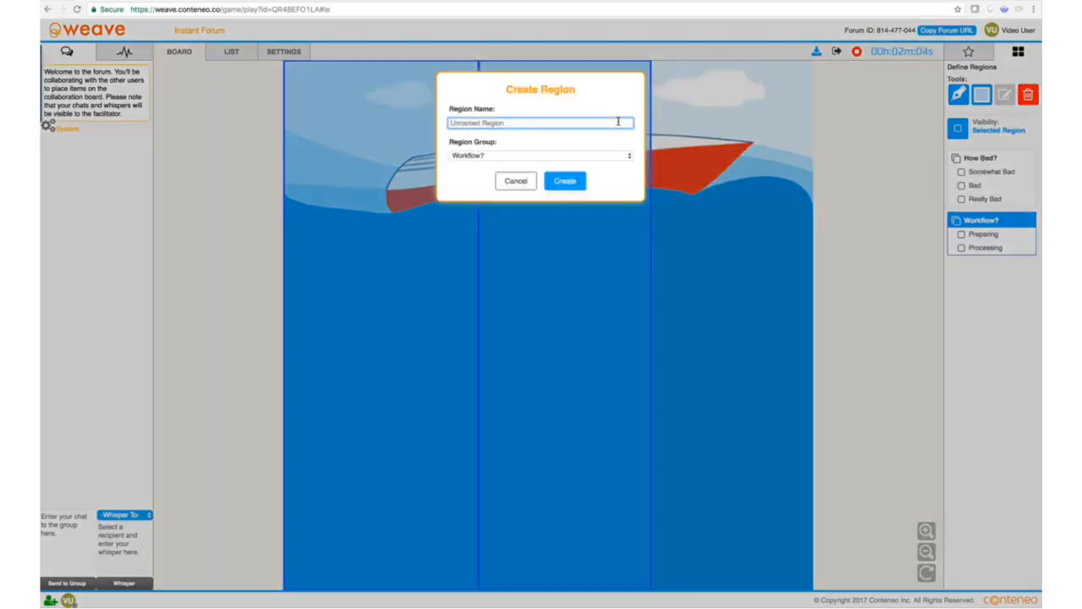
pyautogui.write('Post-Processing')
pyautogui.click(571, 181)
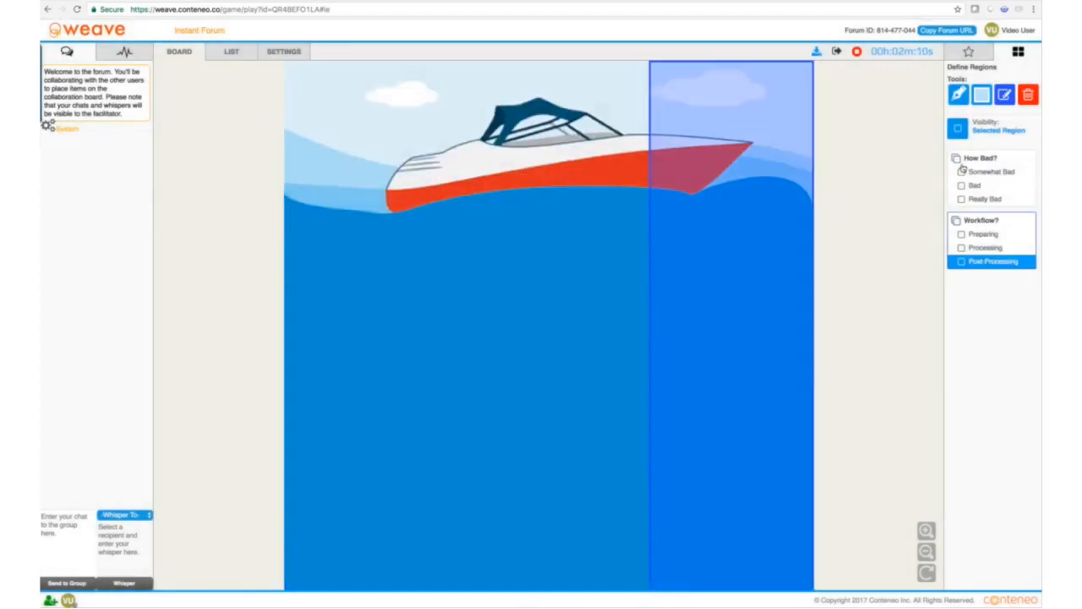
# Place an anchor item named Feedback near the bottom of the Post-Processing column, in the Really Bad area.
pyautogui.click(979, 58)
pyautogui.moveTo(958, 82); pyautogui.dragTo(680, 226)
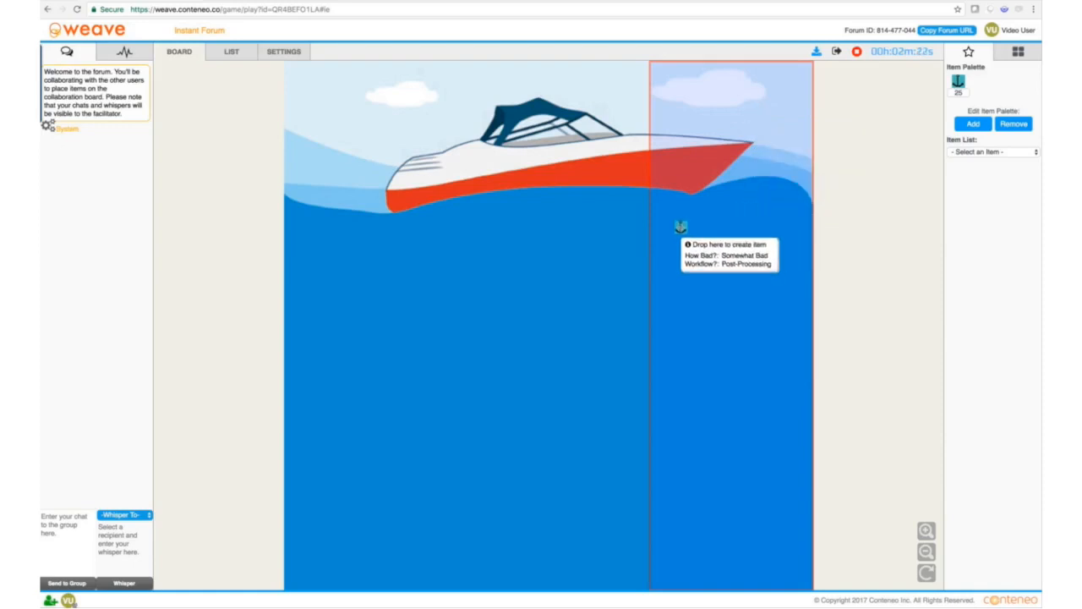
pyautogui.moveTo(681, 227); pyautogui.dragTo(687, 487)
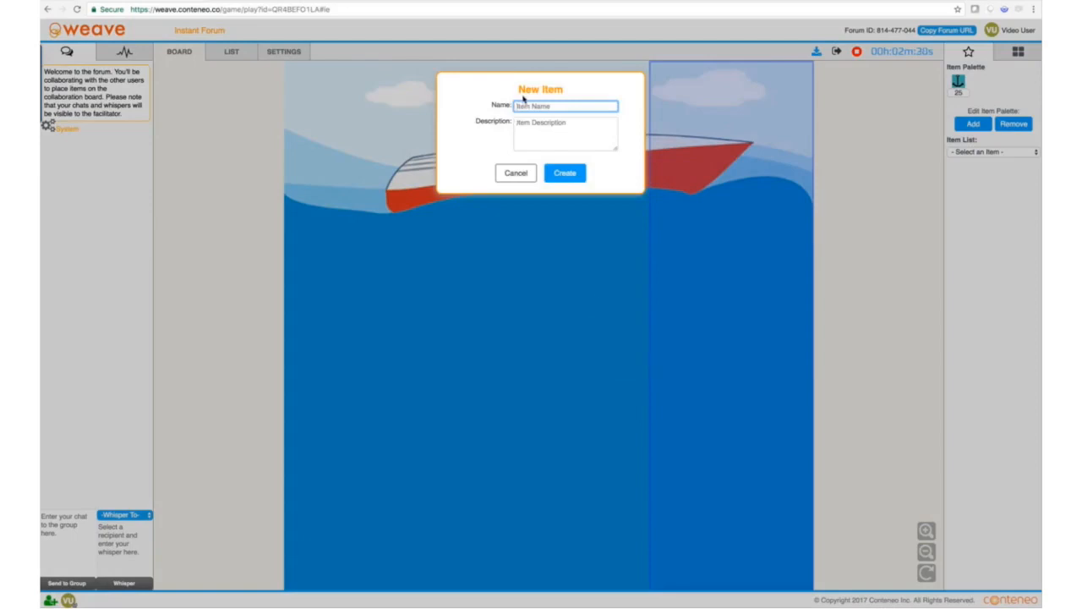
pyautogui.write('Feedback')
pyautogui.click(558, 174)
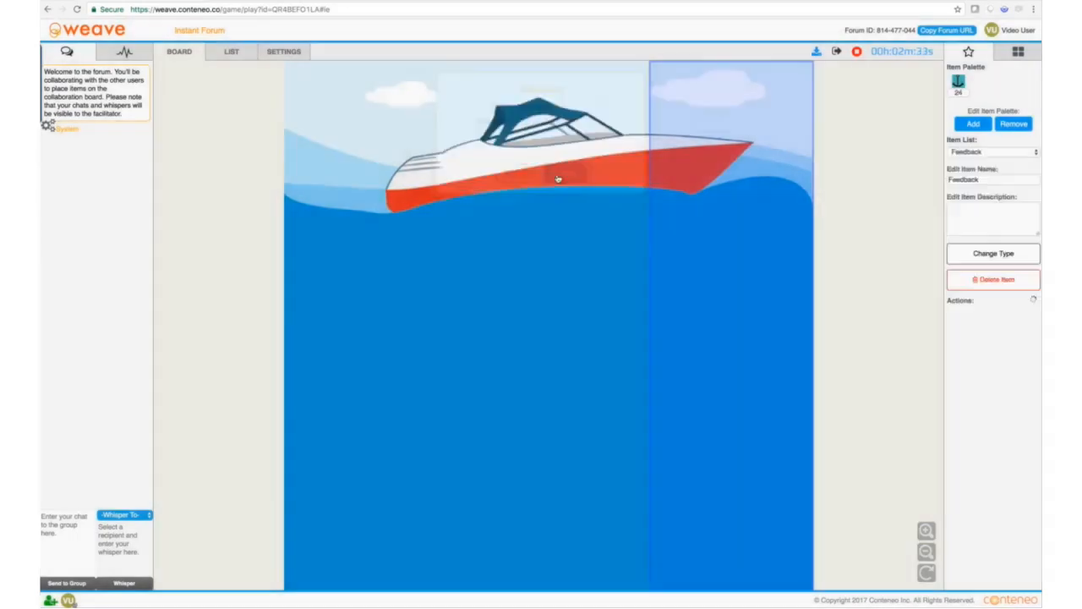
# Check the Feedback item's regions in the list view, and set the board's region visibility to All Regions.
pyautogui.click(252, 58)
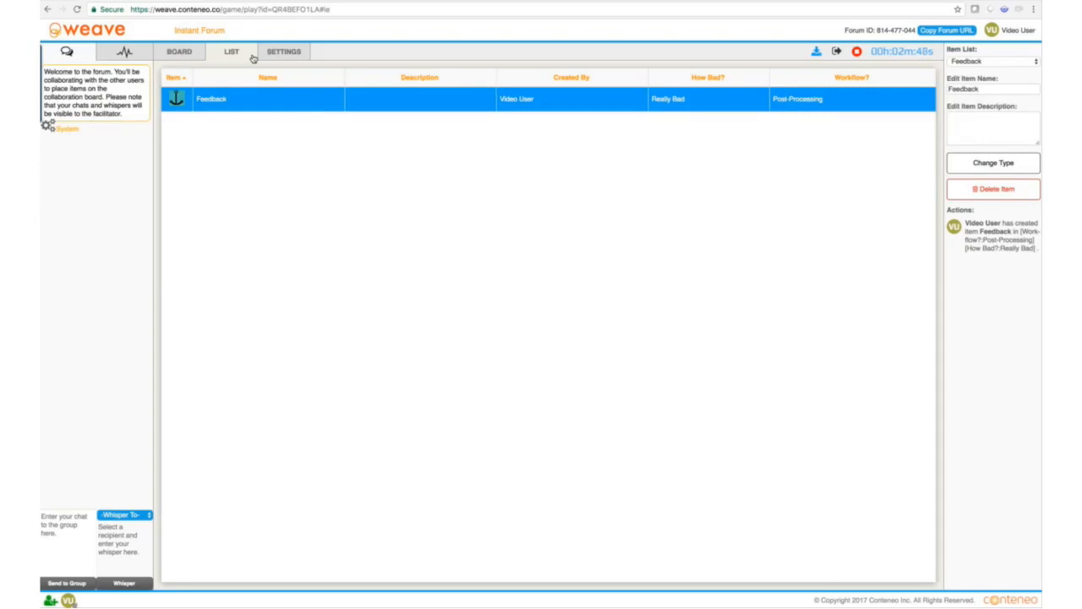
pyautogui.click(181, 61)
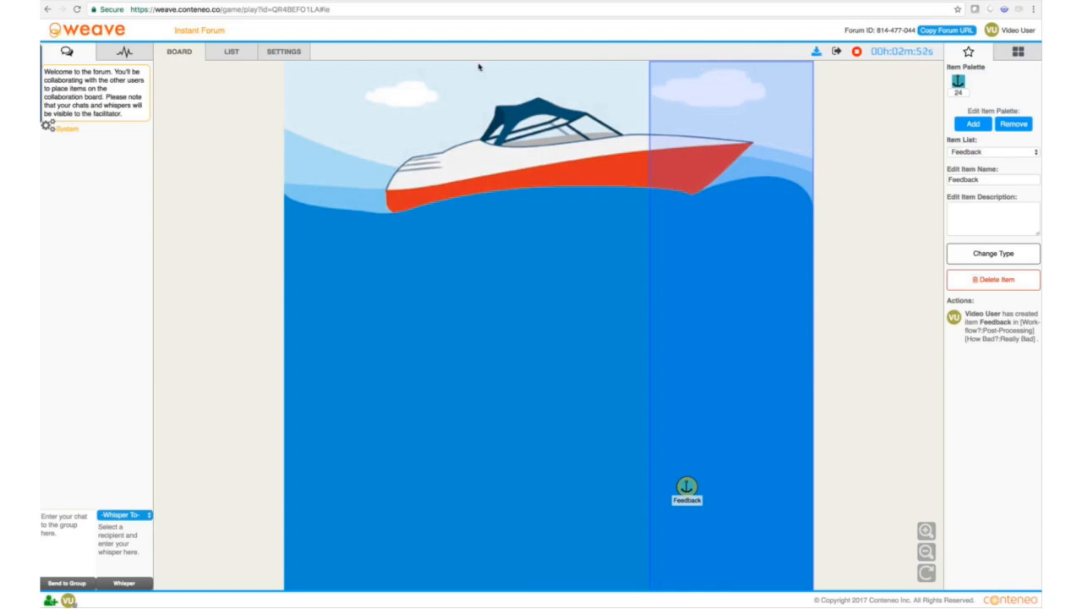
pyautogui.click(1018, 52)
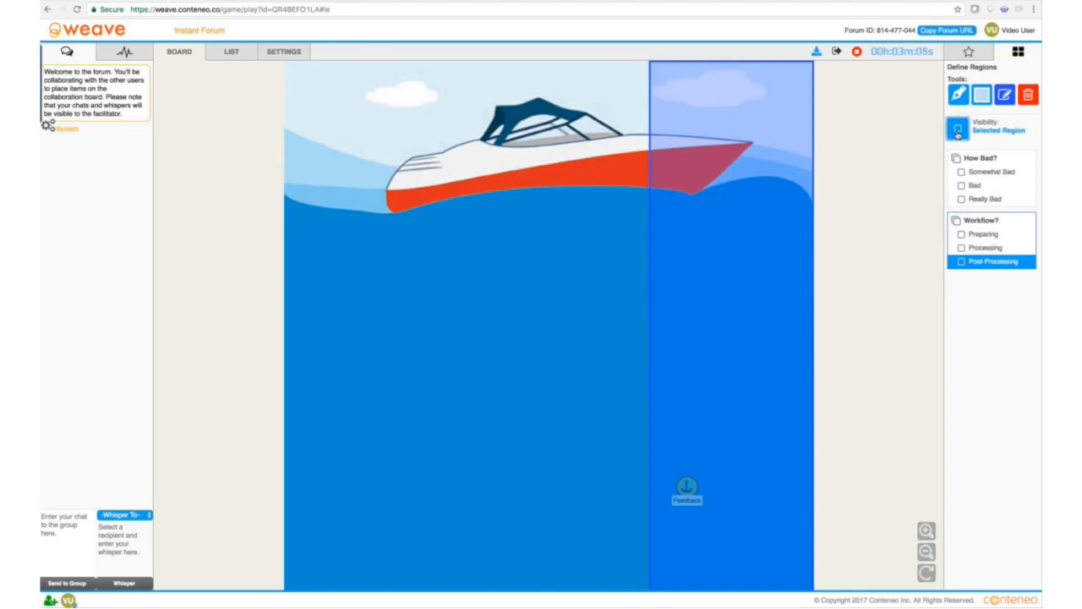
pyautogui.click(957, 130)
pyautogui.click(957, 131)
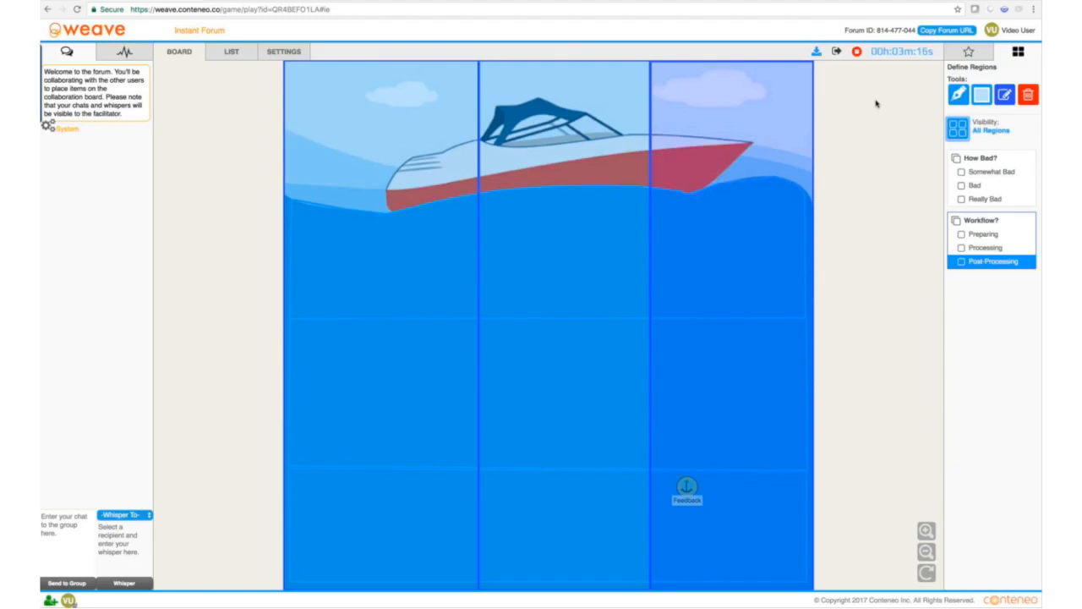
# Start a freeform region along the underside of the boat's hull, and move its starting anchor from the board's edge to the stern.
pyautogui.click(958, 94)
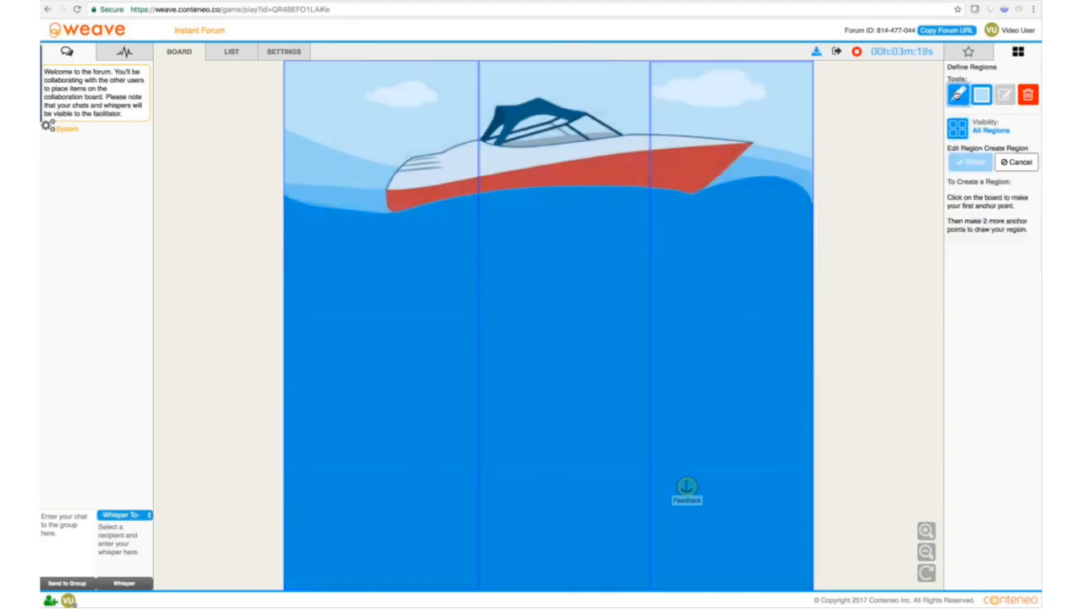
pyautogui.click(284, 195)
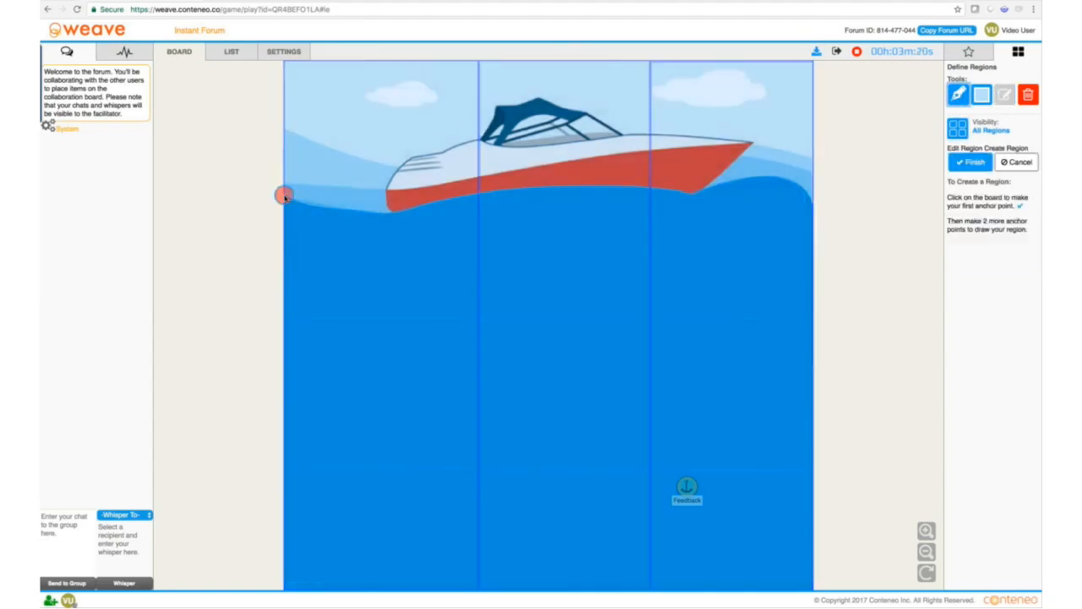
pyautogui.click(391, 215)
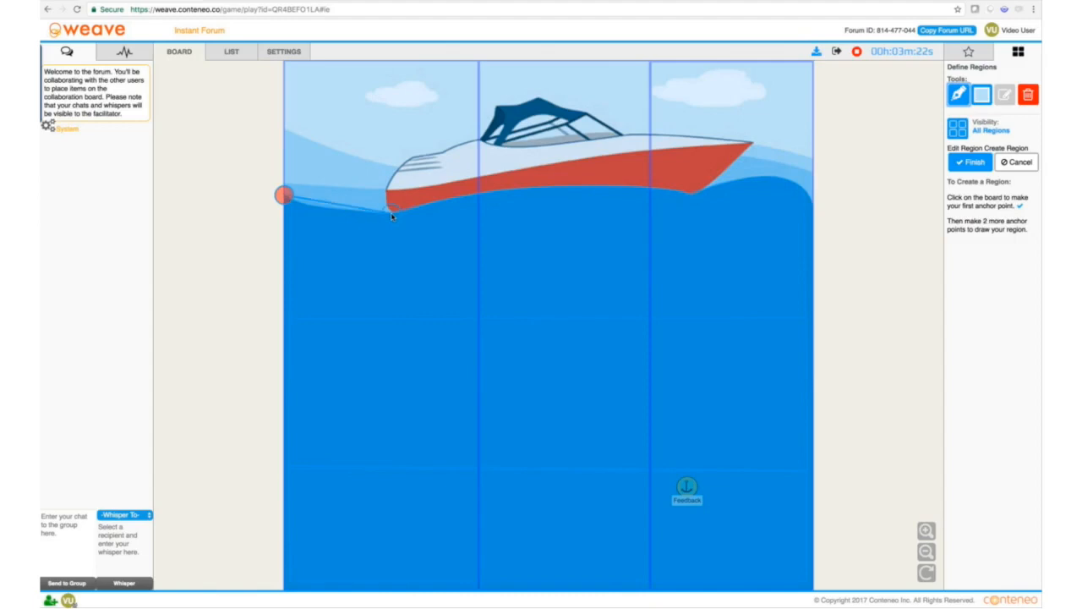
pyautogui.click(480, 197)
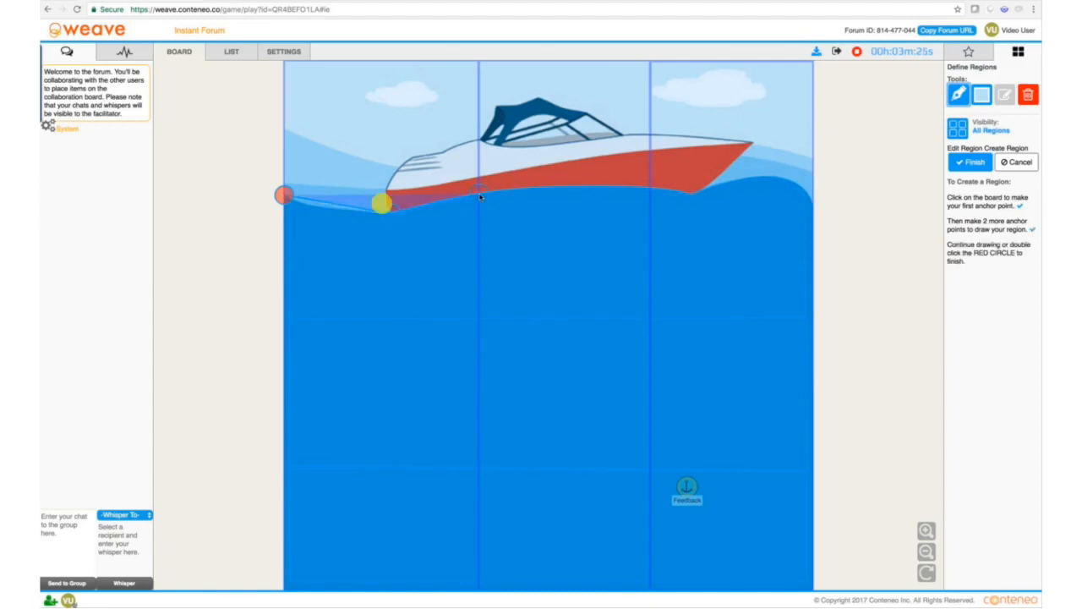
pyautogui.click(565, 192)
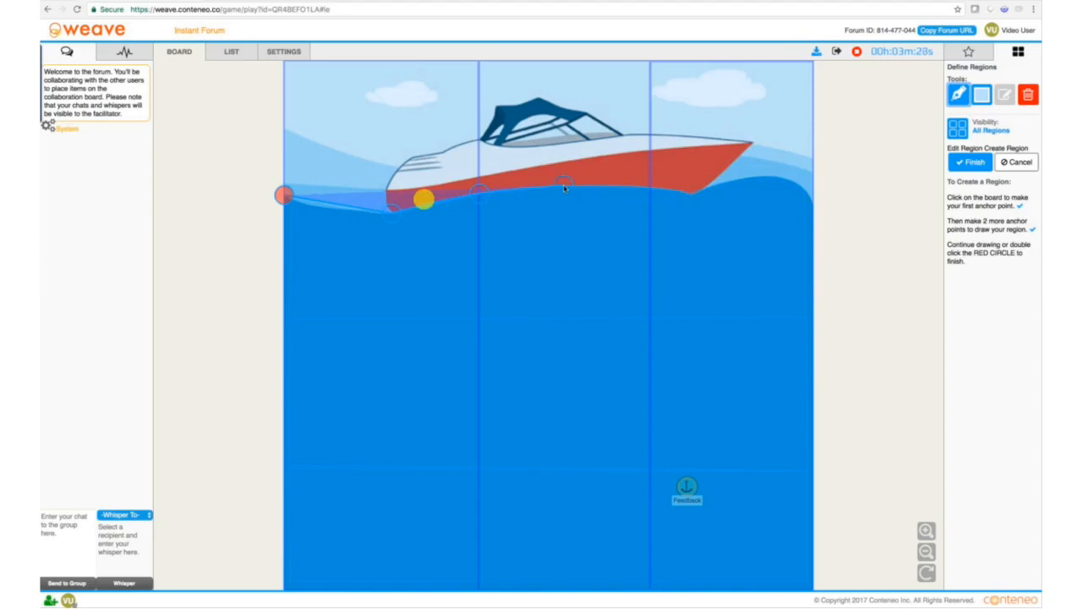
pyautogui.click(634, 191)
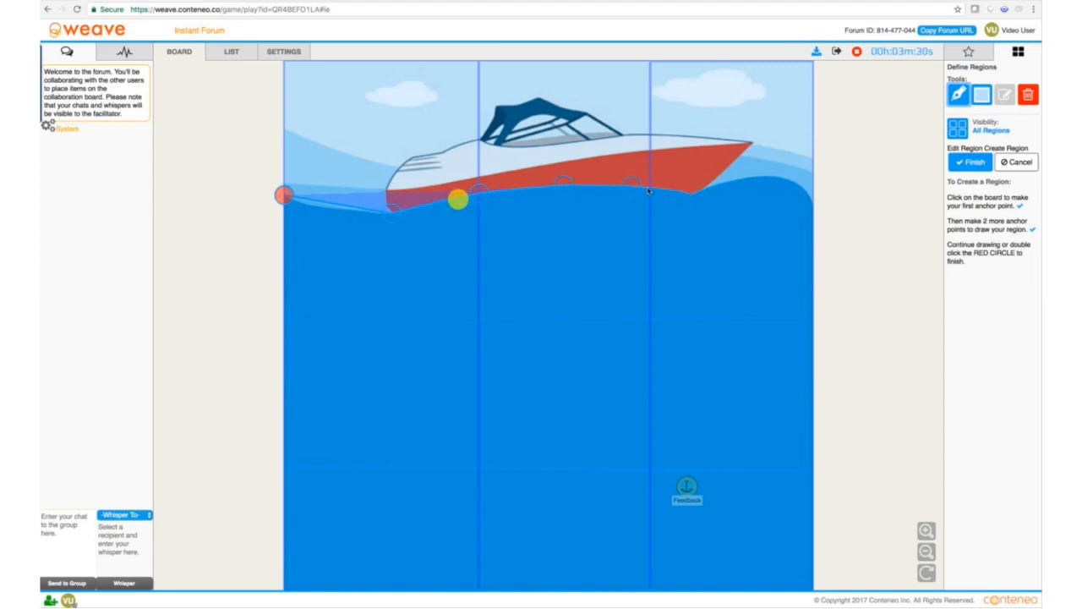
pyautogui.click(650, 191)
pyautogui.click(679, 195)
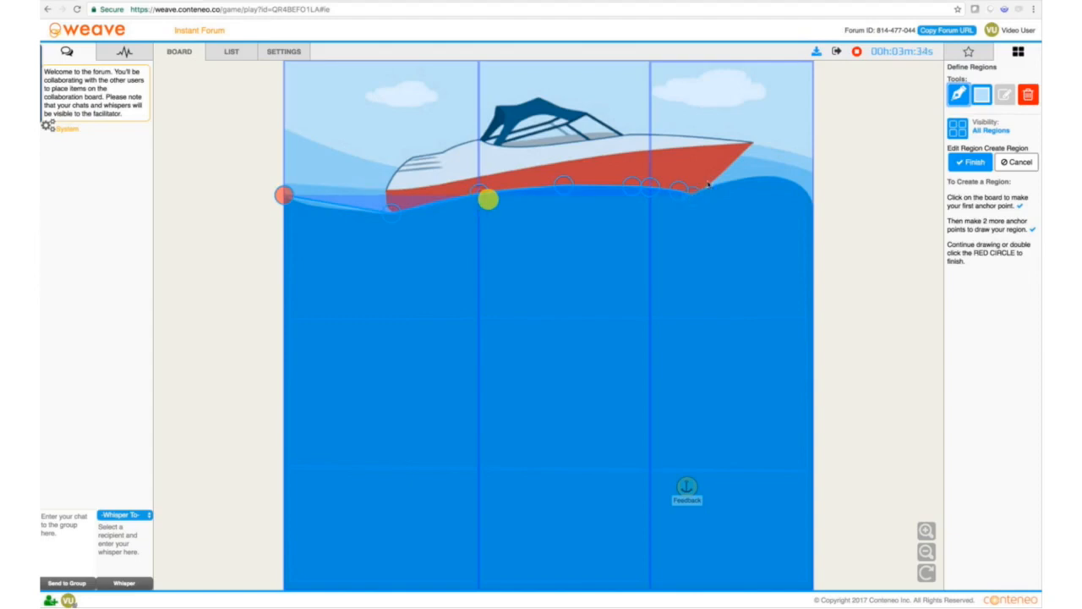
pyautogui.click(712, 183)
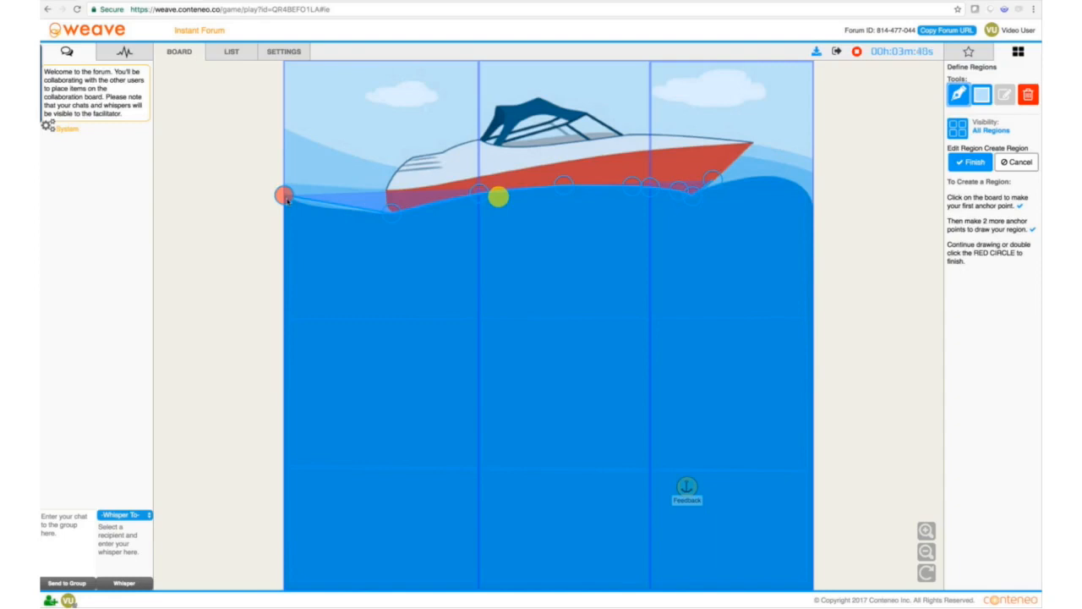
pyautogui.moveTo(287, 198); pyautogui.dragTo(388, 195)
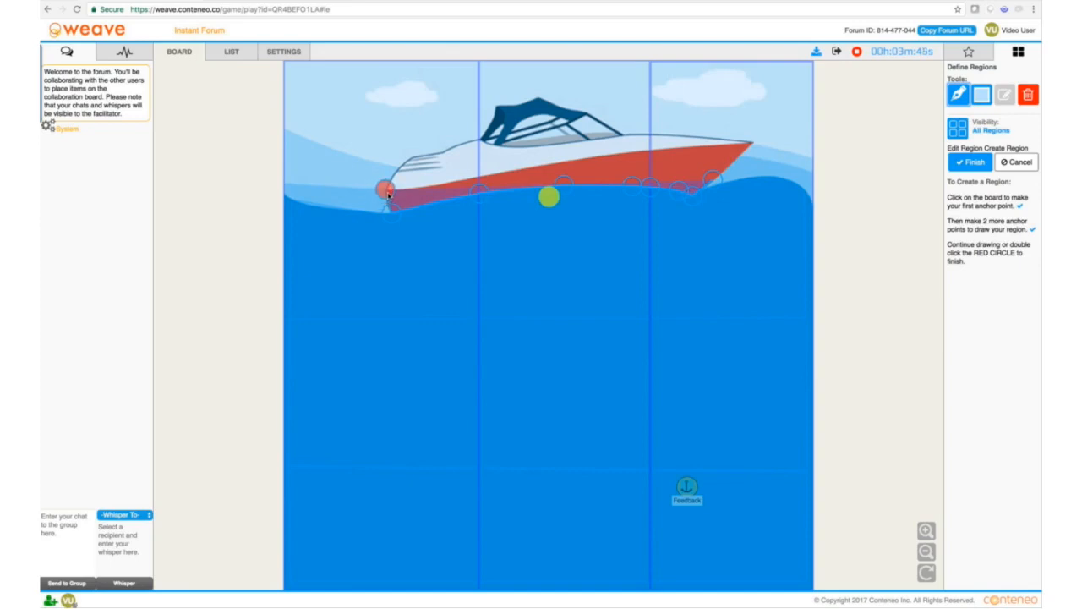
# Continue the region outline up the bow to its tip and back along the foredeck to the windshield's base.
pyautogui.click(730, 168)
pyautogui.click(753, 140)
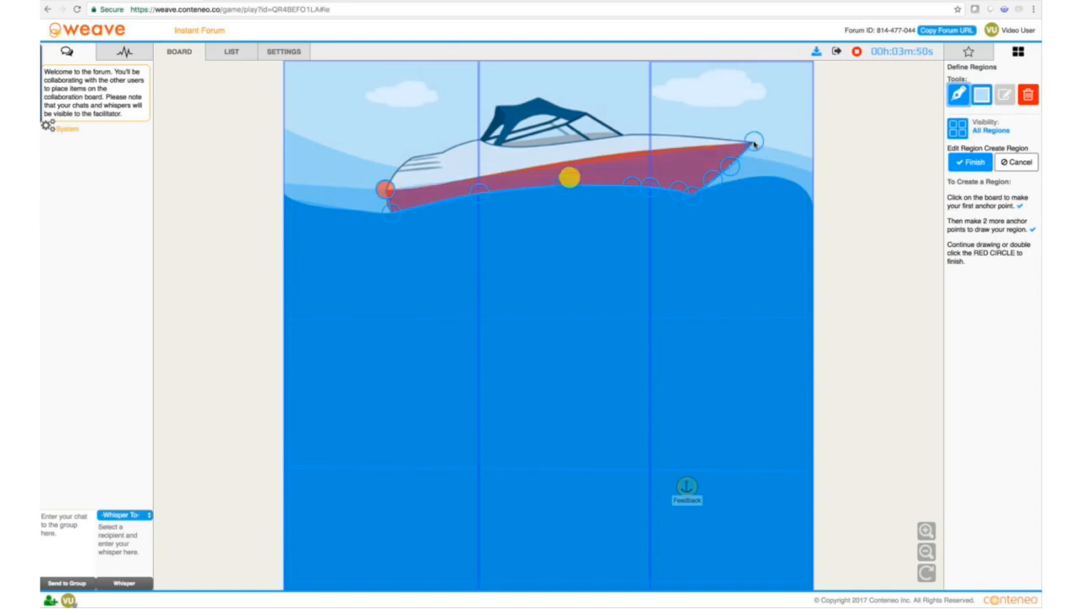
pyautogui.click(713, 138)
pyautogui.click(649, 133)
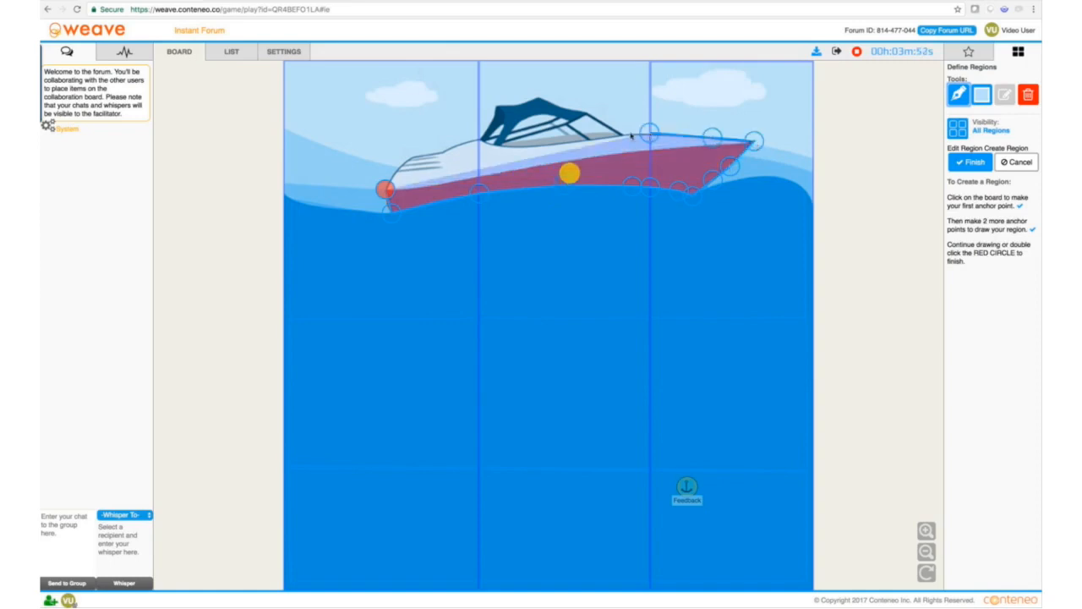
pyautogui.click(623, 134)
# Trace the region outline over the boat's canopy and down to the canopy's rear base.
pyautogui.click(587, 113)
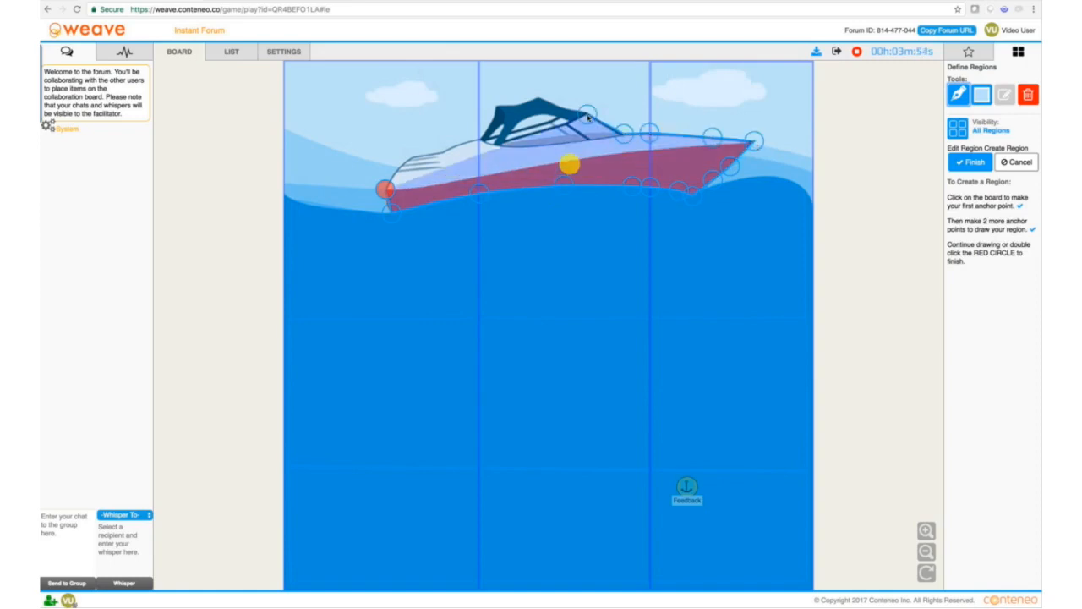
pyautogui.click(562, 109)
pyautogui.click(536, 96)
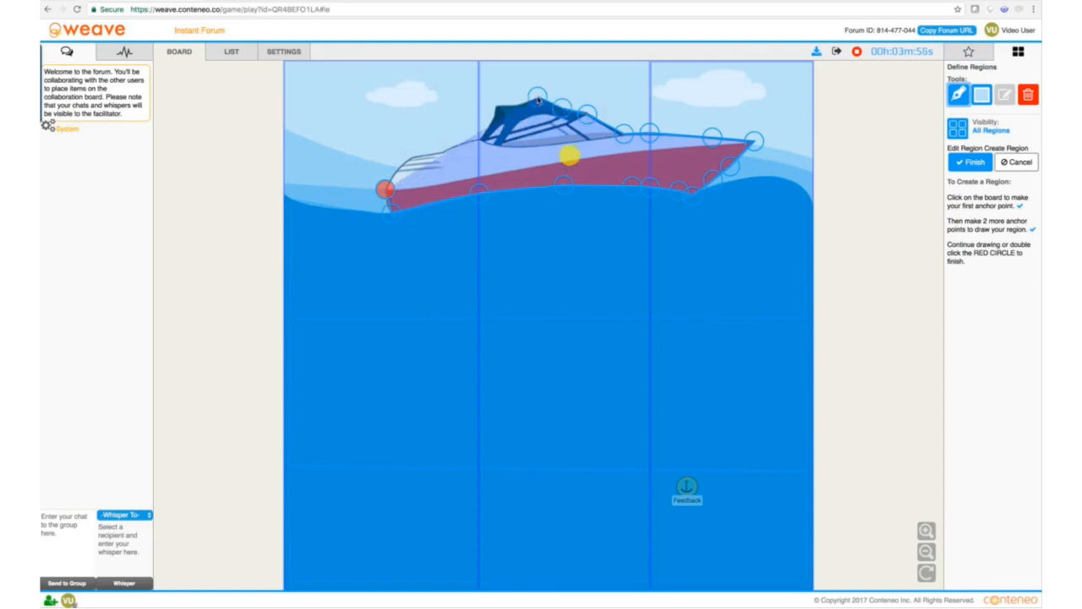
pyautogui.click(519, 104)
pyautogui.click(498, 106)
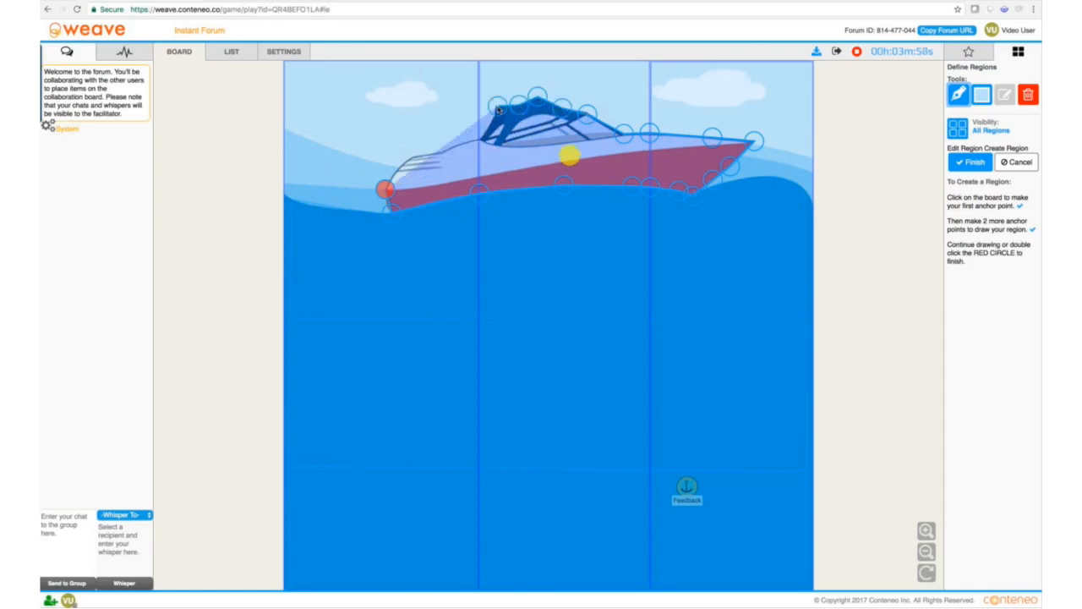
pyautogui.click(490, 117)
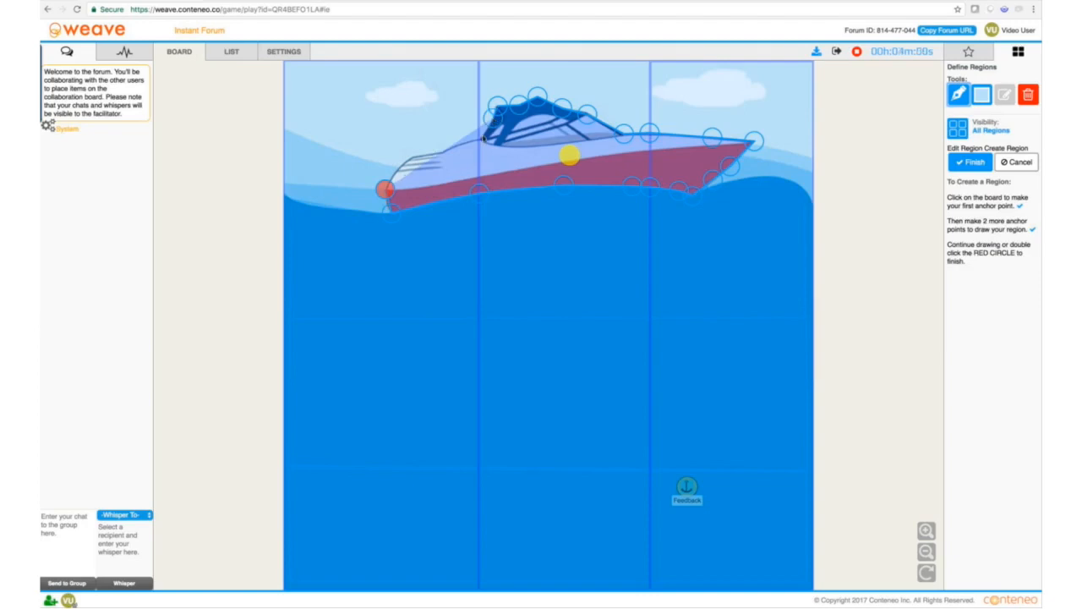
pyautogui.click(481, 138)
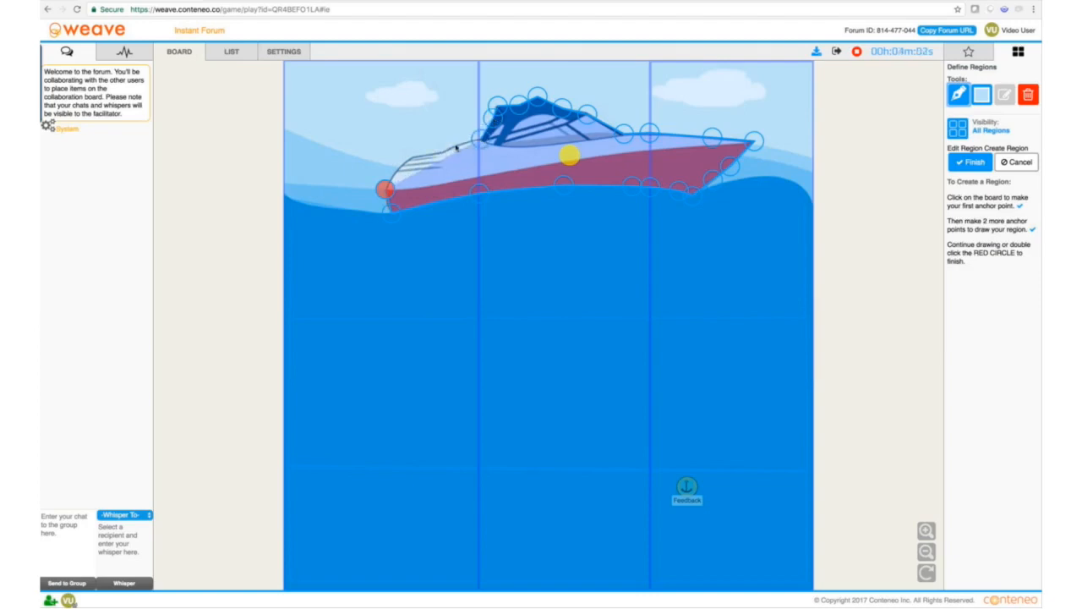
# Trace the remaining outline along the rear deck down to the stern and finish the boat-shaped region.
pyautogui.click(456, 142)
pyautogui.click(434, 155)
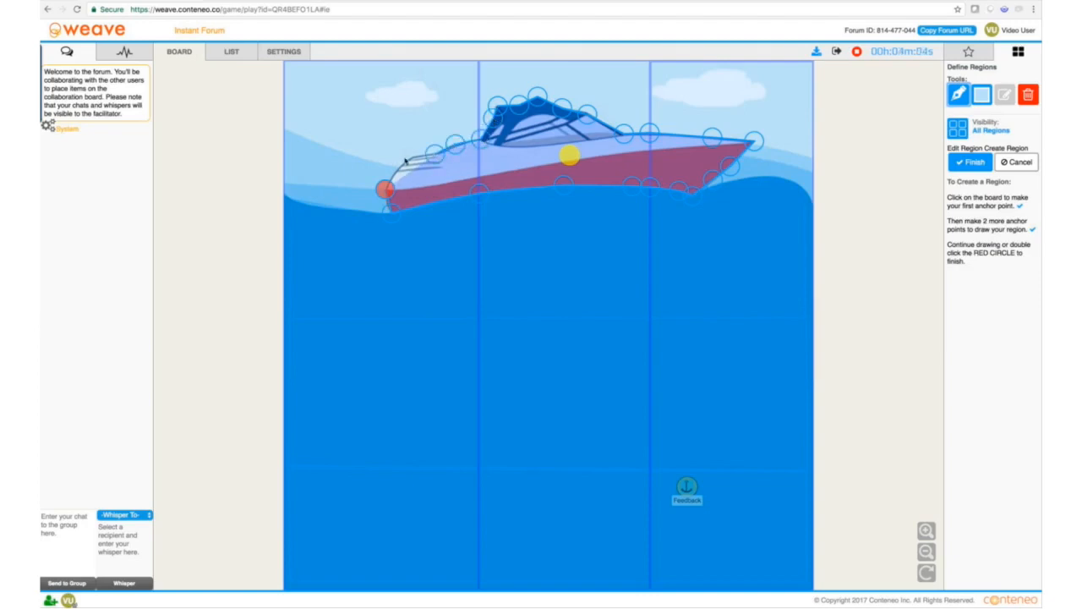
pyautogui.click(410, 156)
pyautogui.click(395, 168)
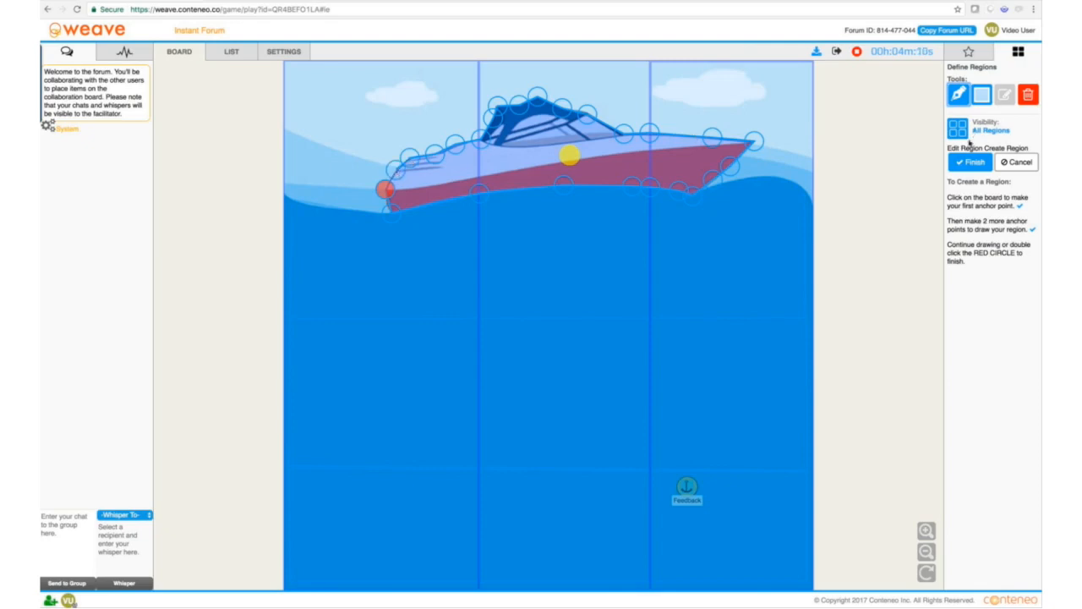
pyautogui.click(961, 165)
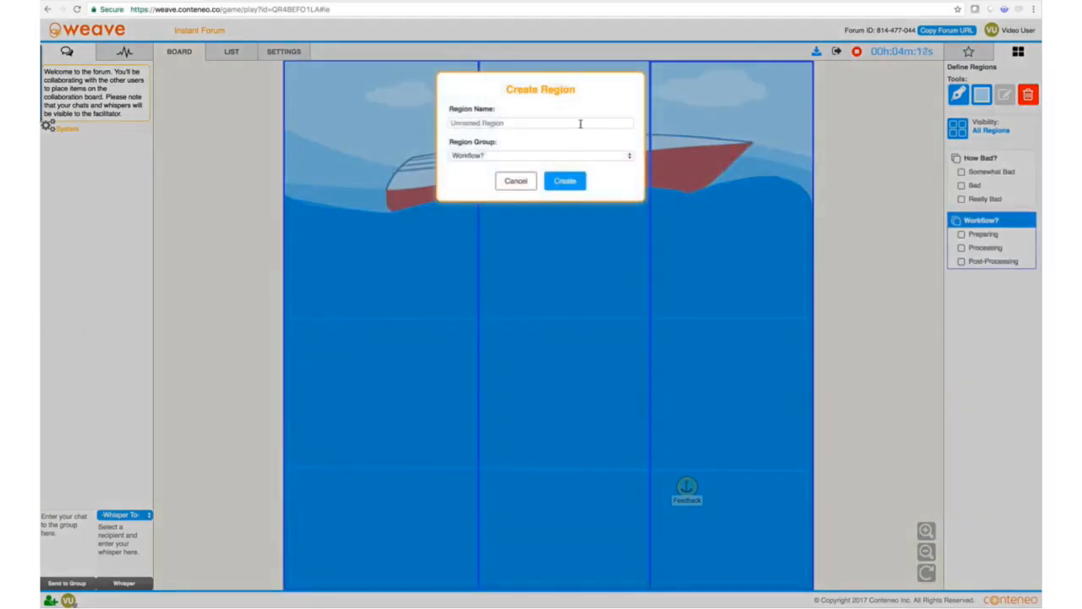
# Name the boat-shaped region Really Good and create it in a new region group named How Good?
pyautogui.click(580, 124)
pyautogui.write('Reall')
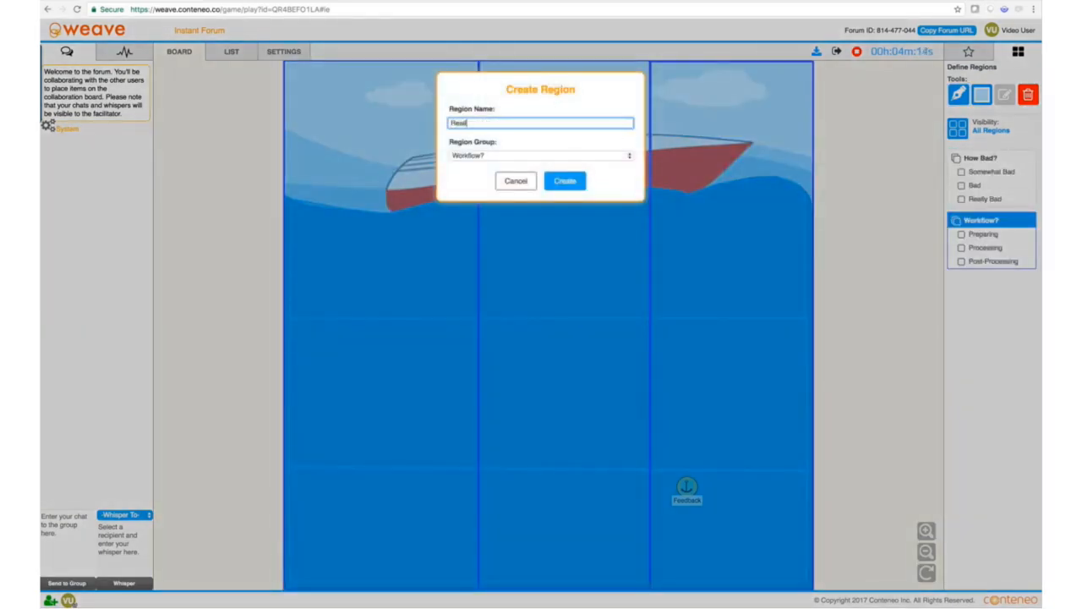
pyautogui.write('y Good')
pyautogui.click(501, 157)
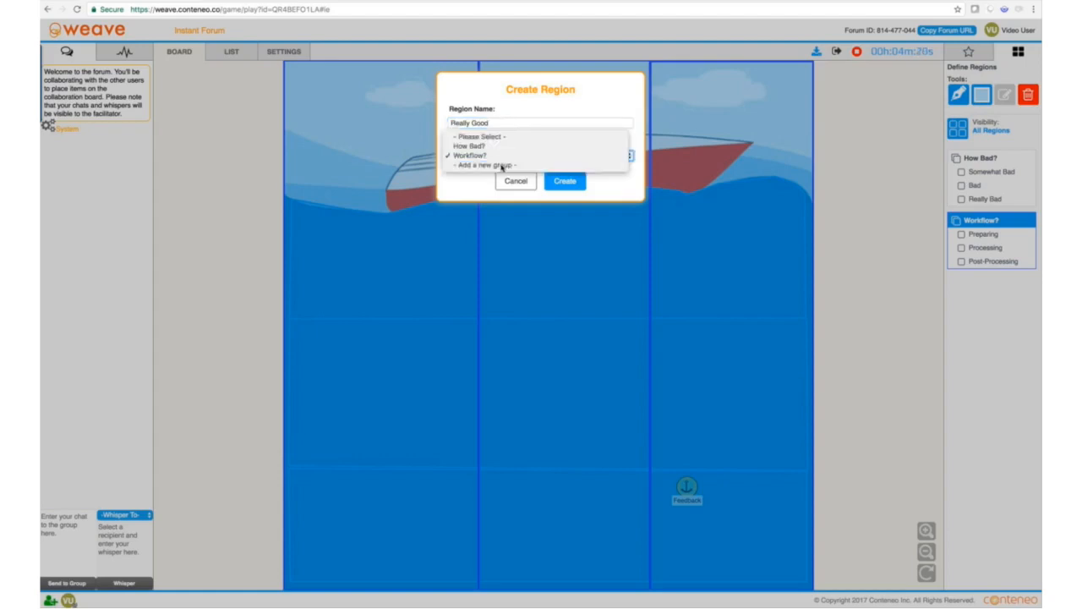
pyautogui.click(502, 166)
pyautogui.click(499, 187)
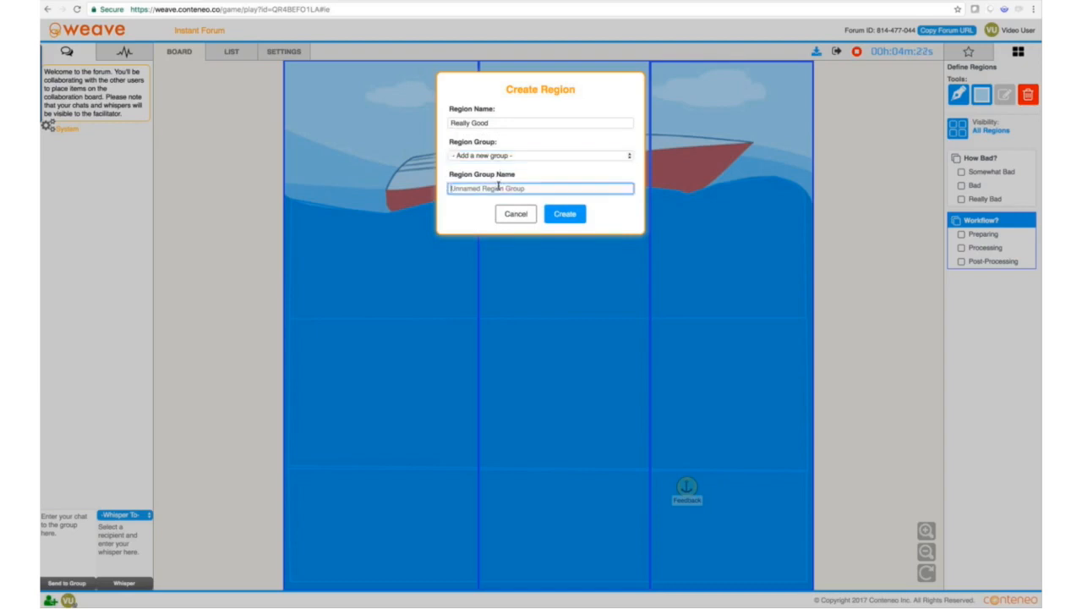
pyautogui.write('How Good?')
pyautogui.click(566, 214)
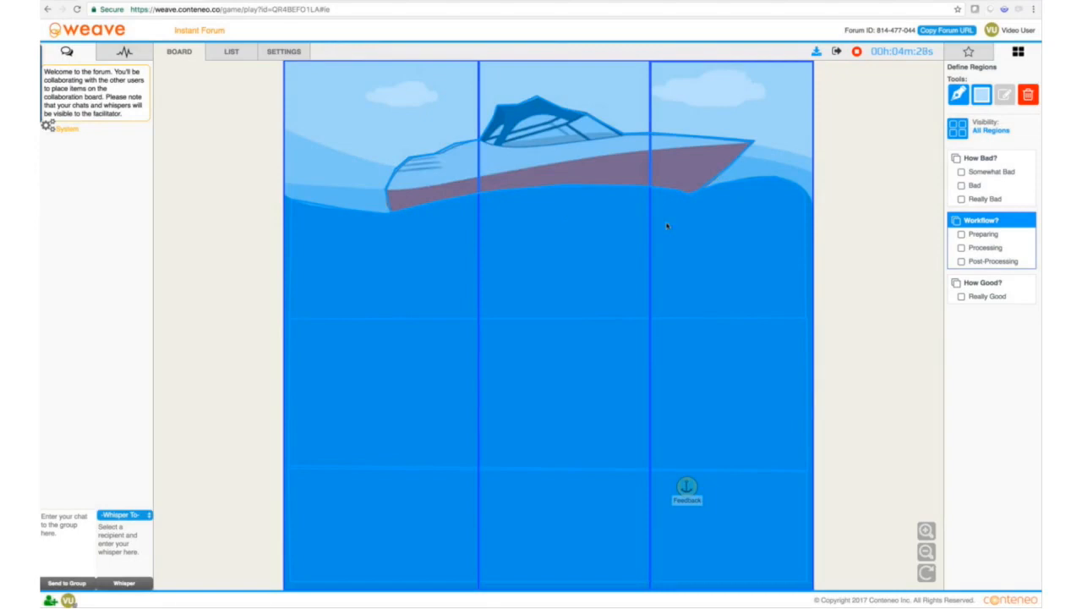
# With the How Good? group selected, start another freeform region along the waterline from the board's left edge to the boat's stern.
pyautogui.click(970, 284)
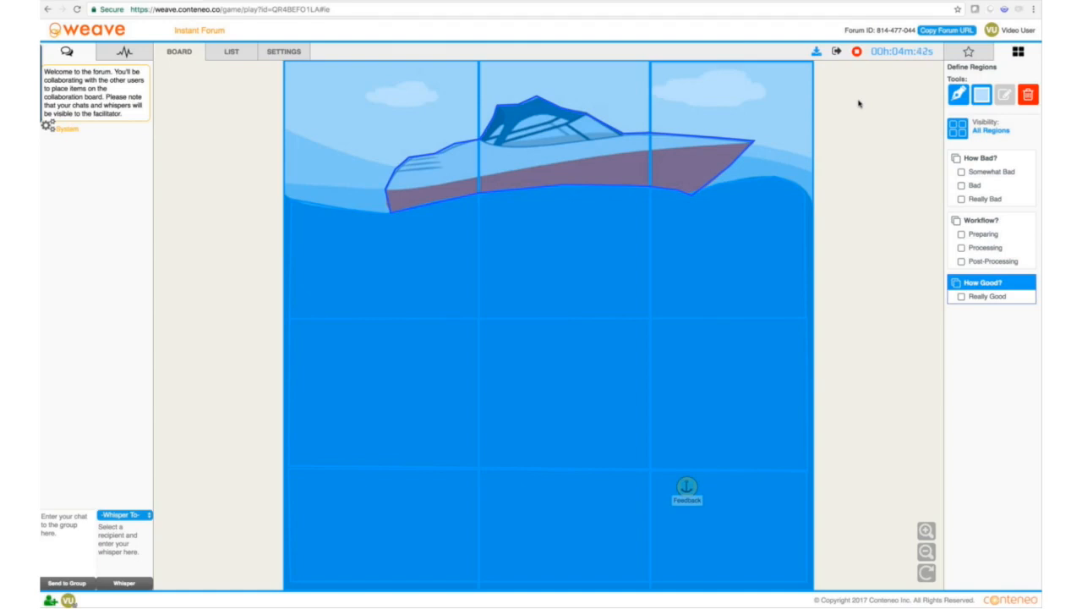
pyautogui.click(964, 99)
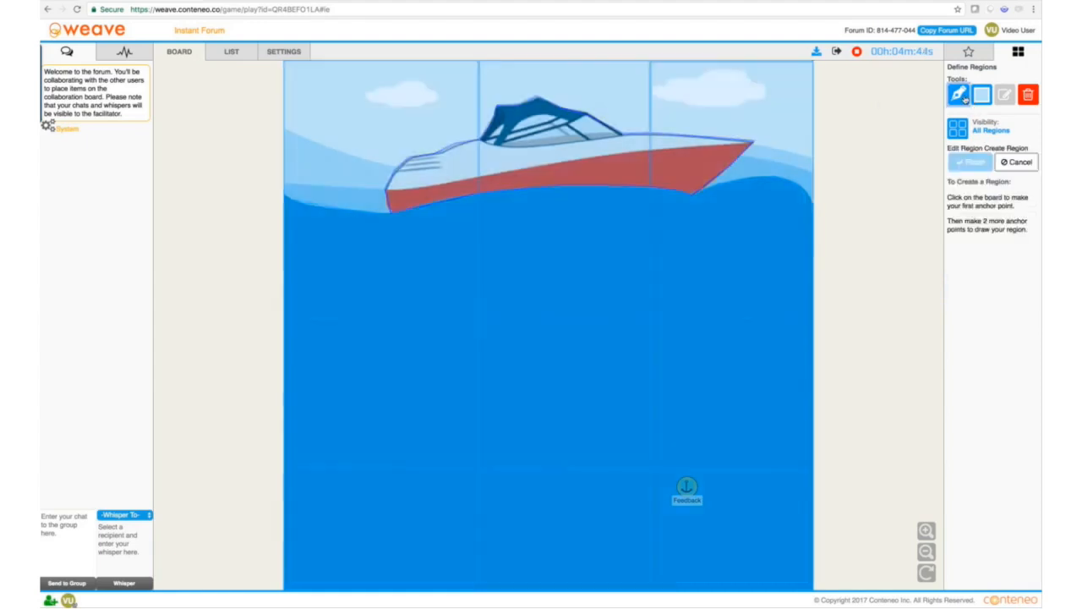
pyautogui.click(284, 197)
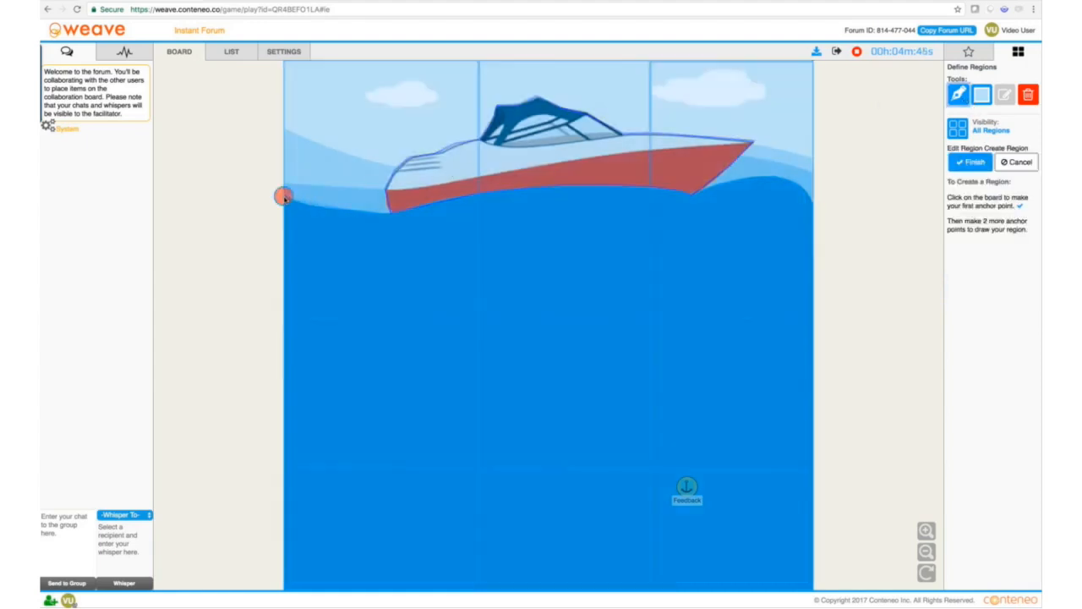
pyautogui.click(336, 209)
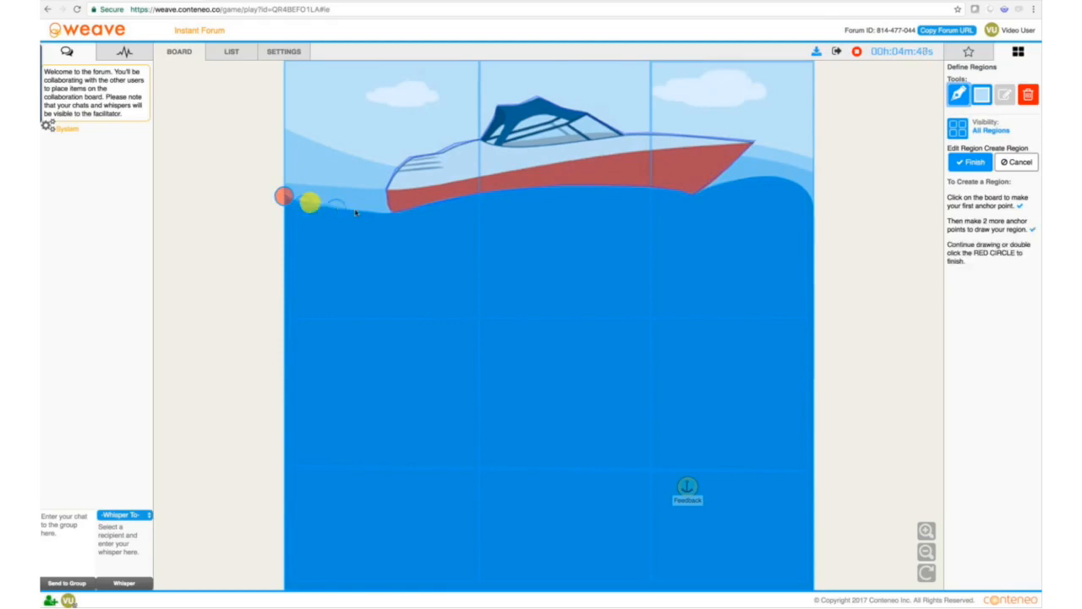
pyautogui.click(362, 211)
pyautogui.click(389, 214)
# Continue the new region's outline up the stern and along the rear deck to the canopy's base.
pyautogui.click(389, 196)
pyautogui.click(392, 172)
pyautogui.click(408, 158)
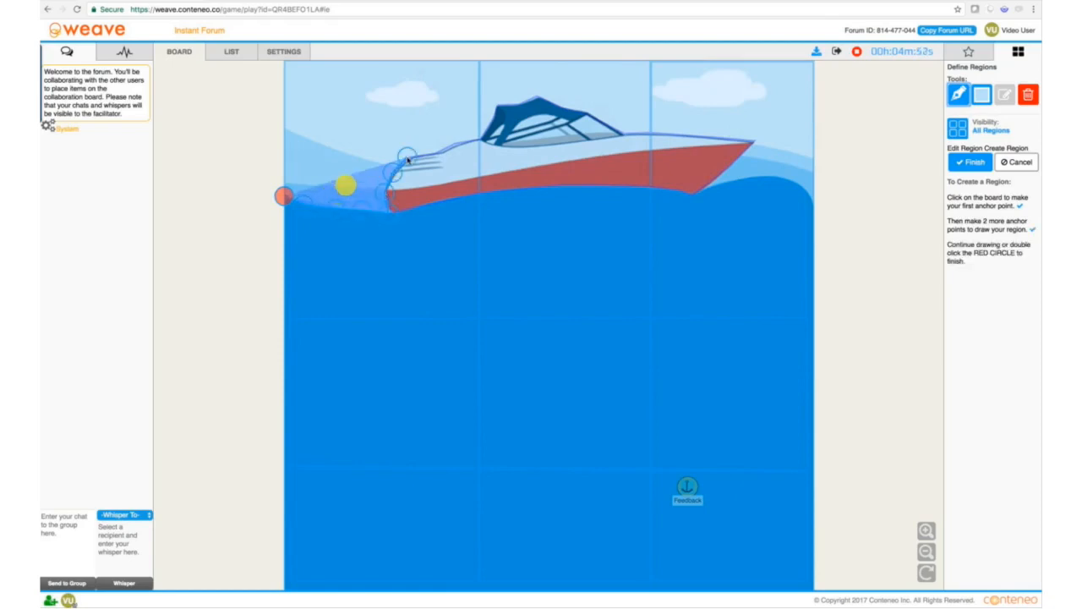
pyautogui.click(440, 152)
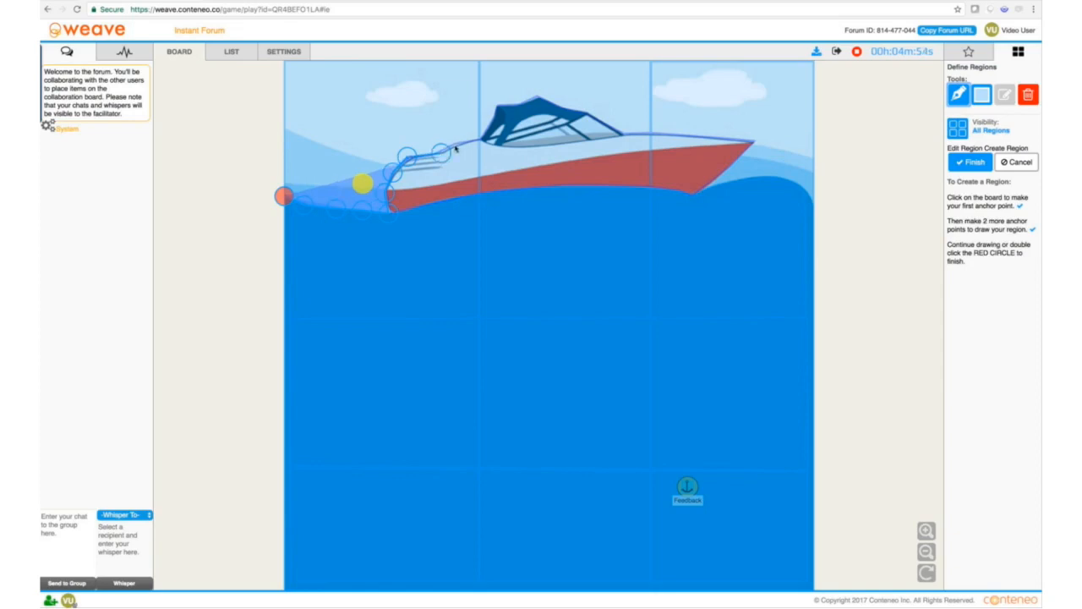
pyautogui.click(455, 144)
pyautogui.click(480, 137)
# Trace the new region's edge over the canopy's top and down to the front of the windshield.
pyautogui.click(487, 116)
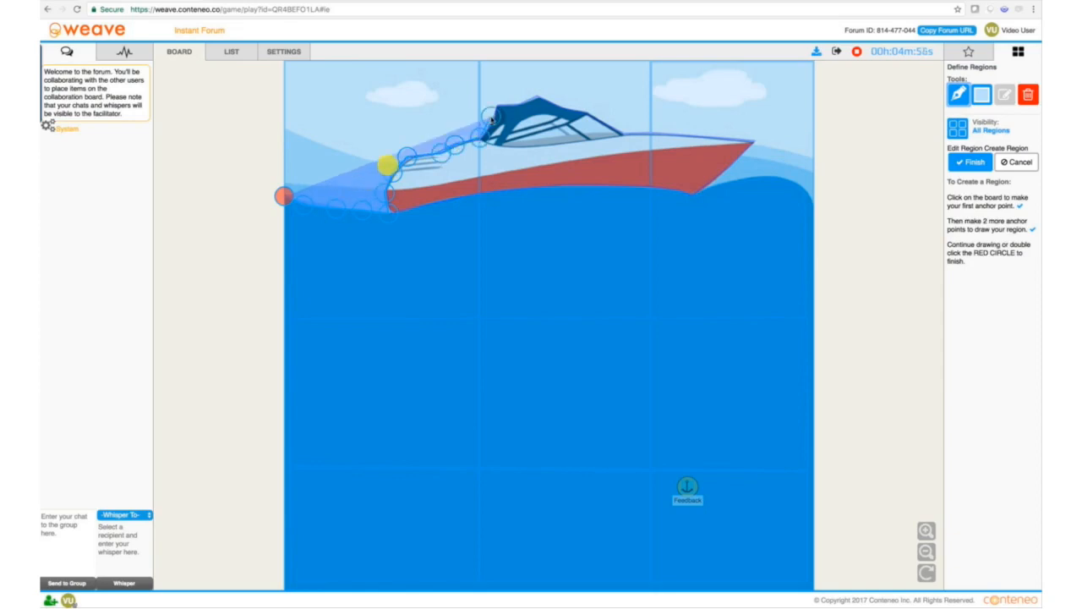
pyautogui.click(497, 105)
pyautogui.click(518, 105)
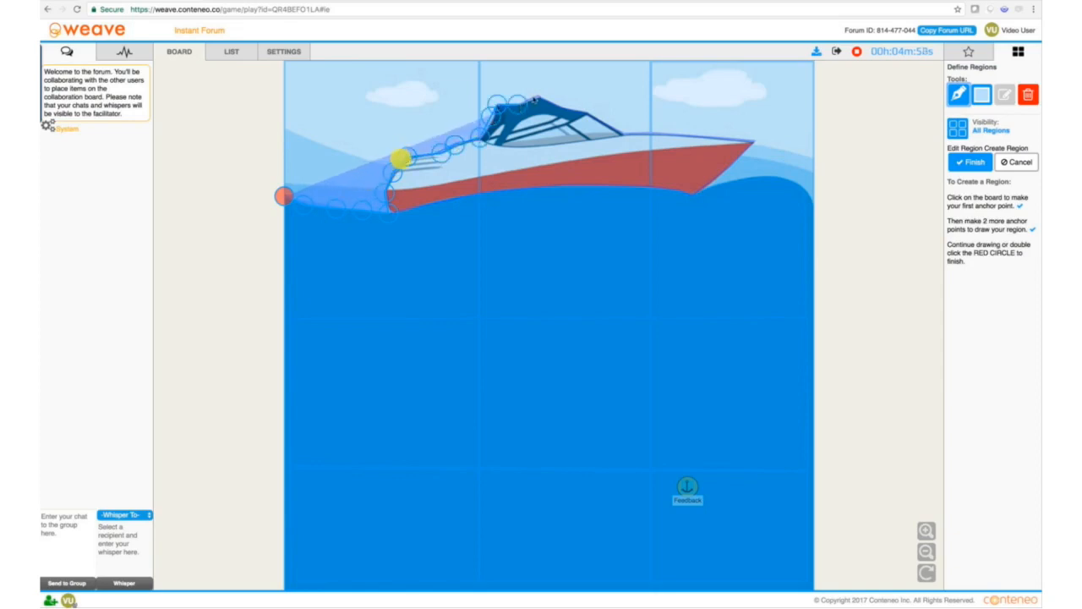
pyautogui.click(535, 93)
pyautogui.click(560, 110)
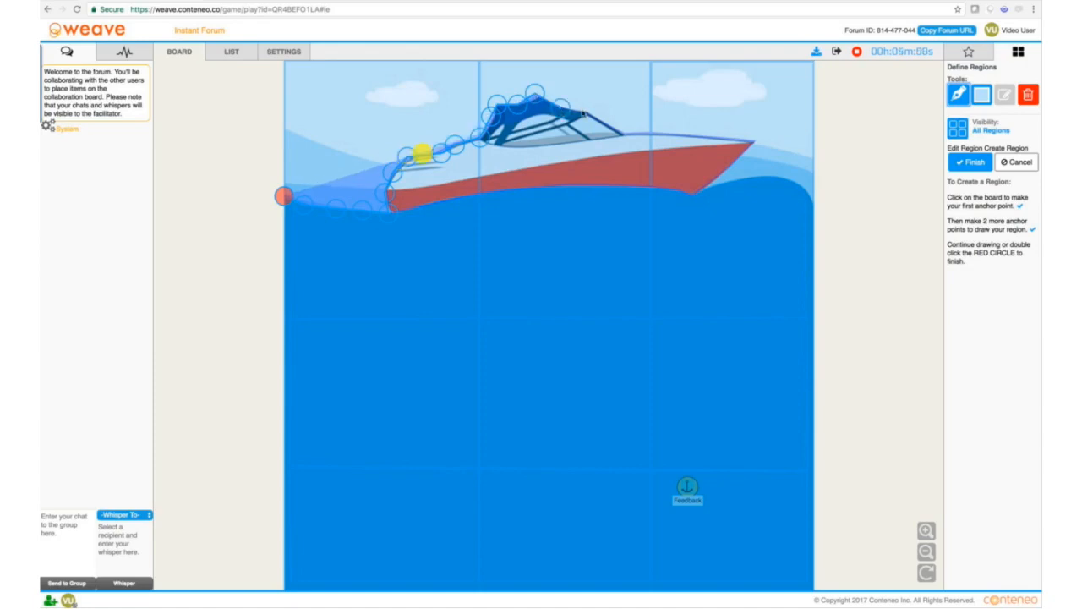
pyautogui.click(582, 108)
pyautogui.click(621, 130)
# Continue the region's outline along the boat's foredeck to the bow tip and down the bow to the waterline.
pyautogui.click(643, 131)
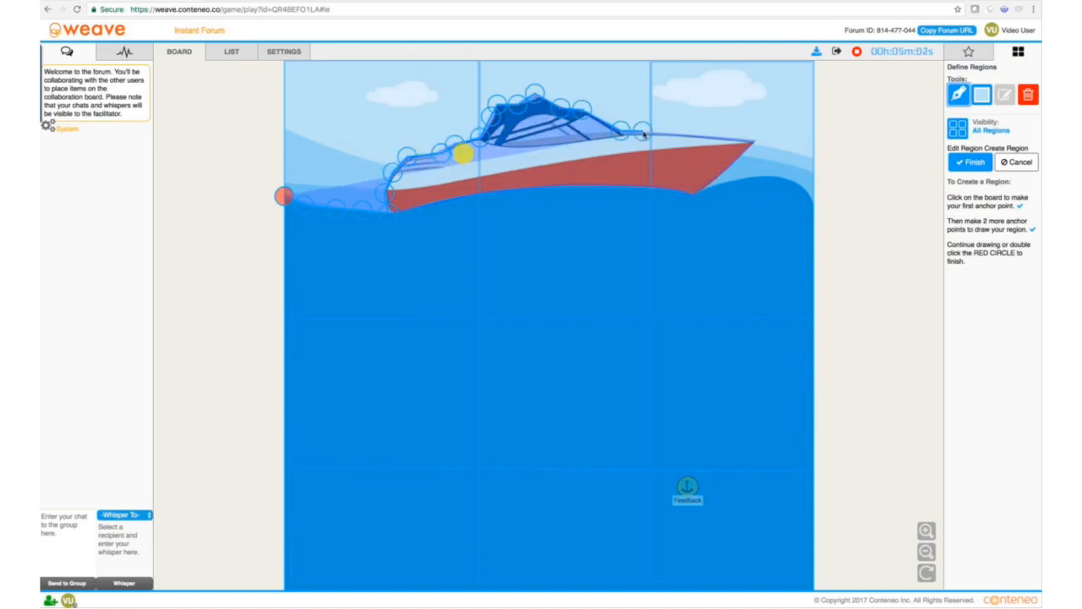
pyautogui.click(670, 131)
pyautogui.click(708, 134)
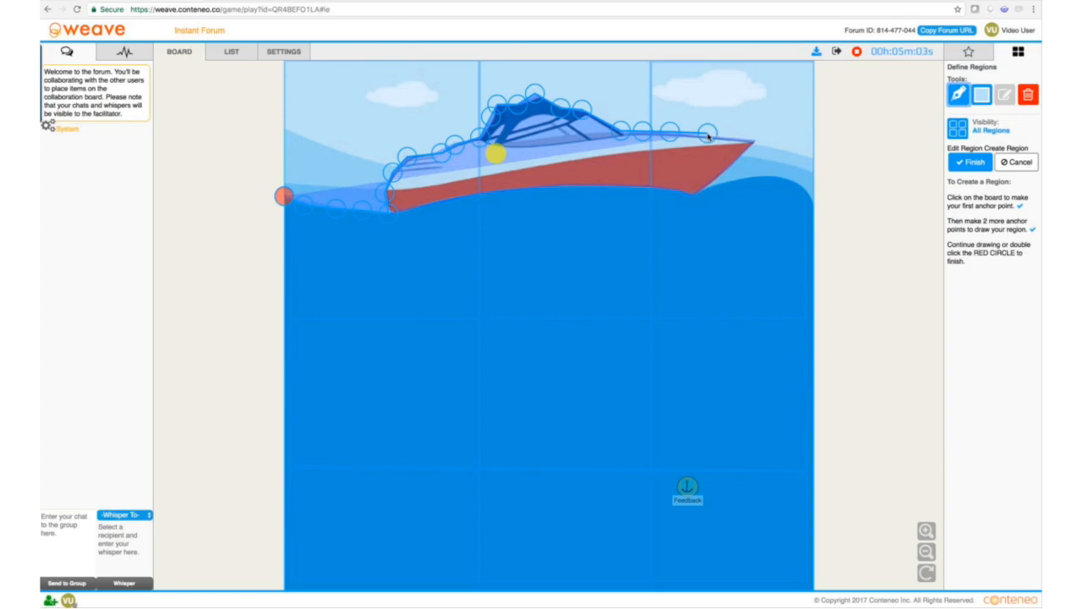
pyautogui.click(754, 138)
pyautogui.click(703, 187)
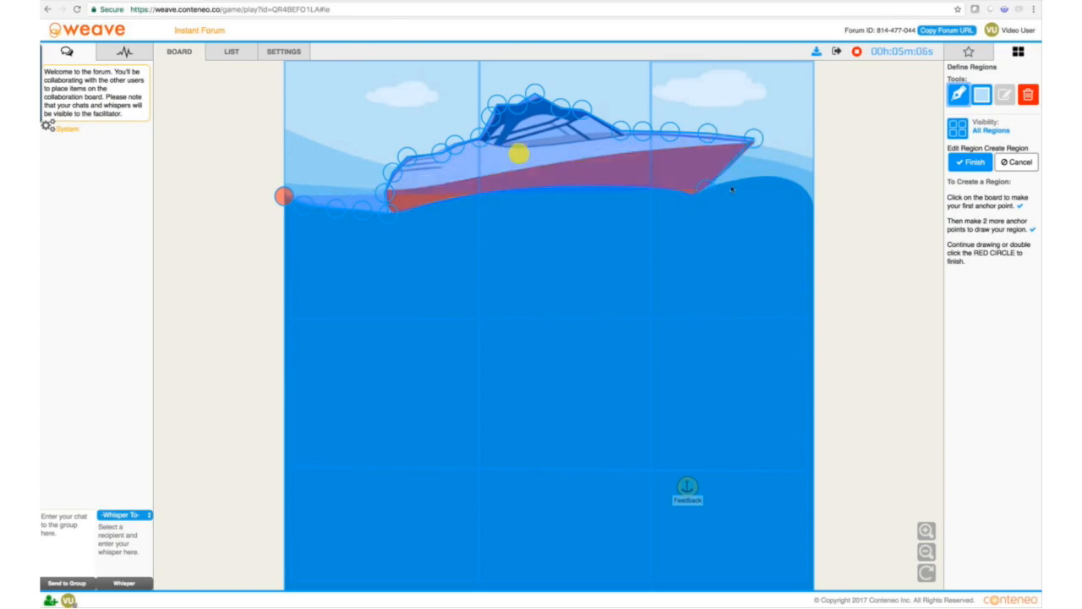
# Trace the outline over the wave ahead of the bow to the board's right edge, and around the board's two upper corners.
pyautogui.click(739, 179)
pyautogui.click(771, 174)
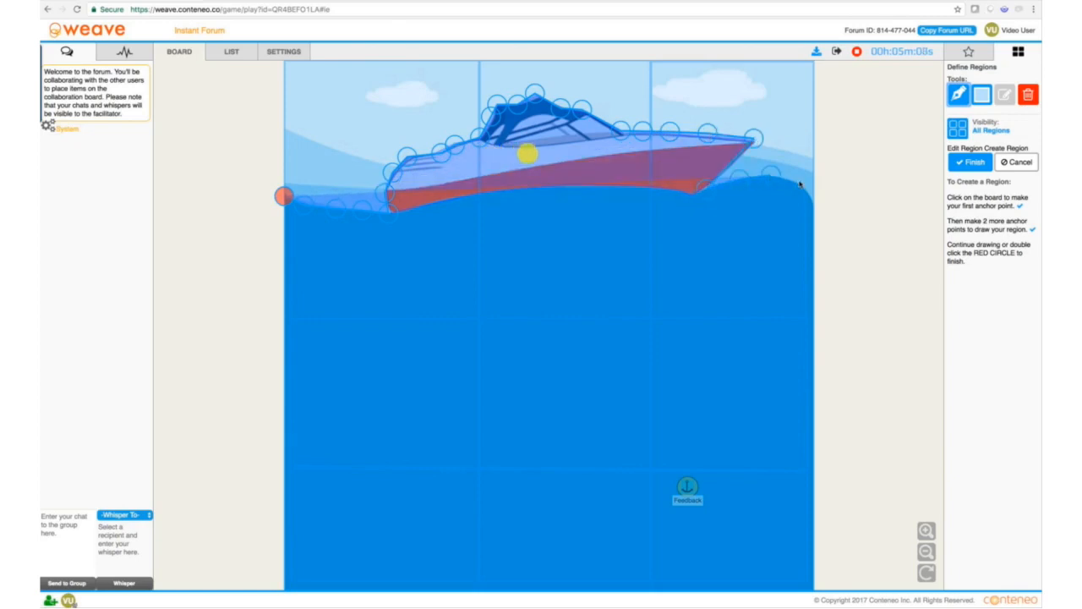
pyautogui.click(799, 184)
pyautogui.click(815, 203)
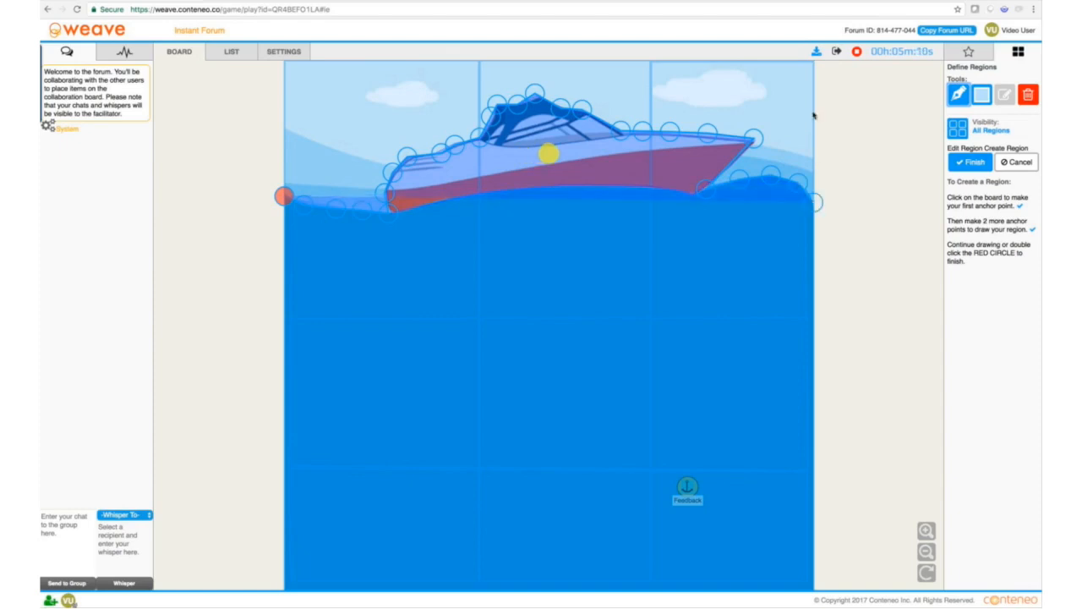
pyautogui.click(814, 65)
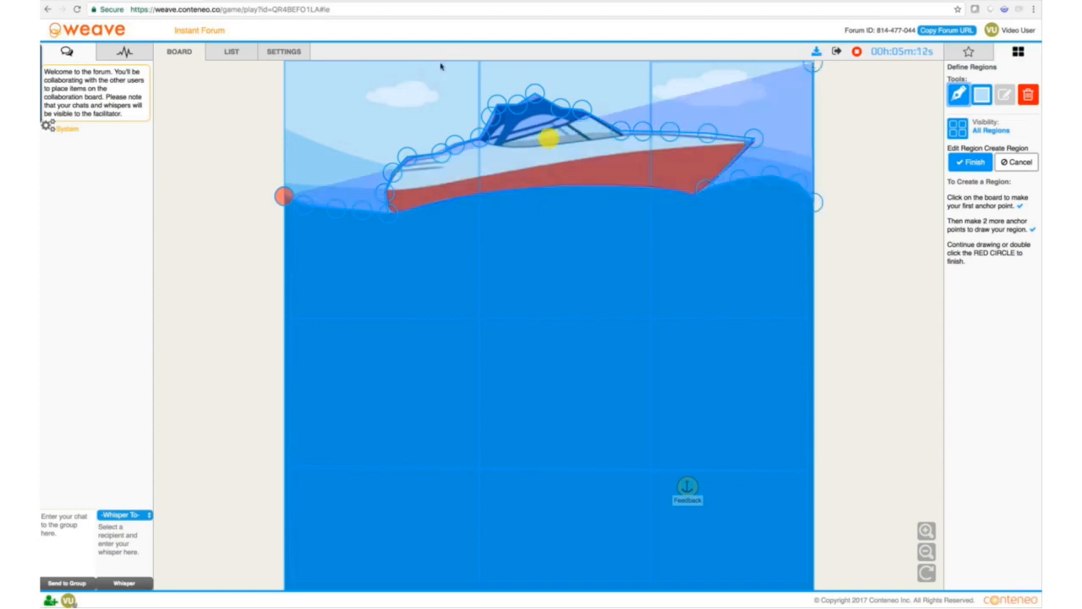
pyautogui.click(284, 65)
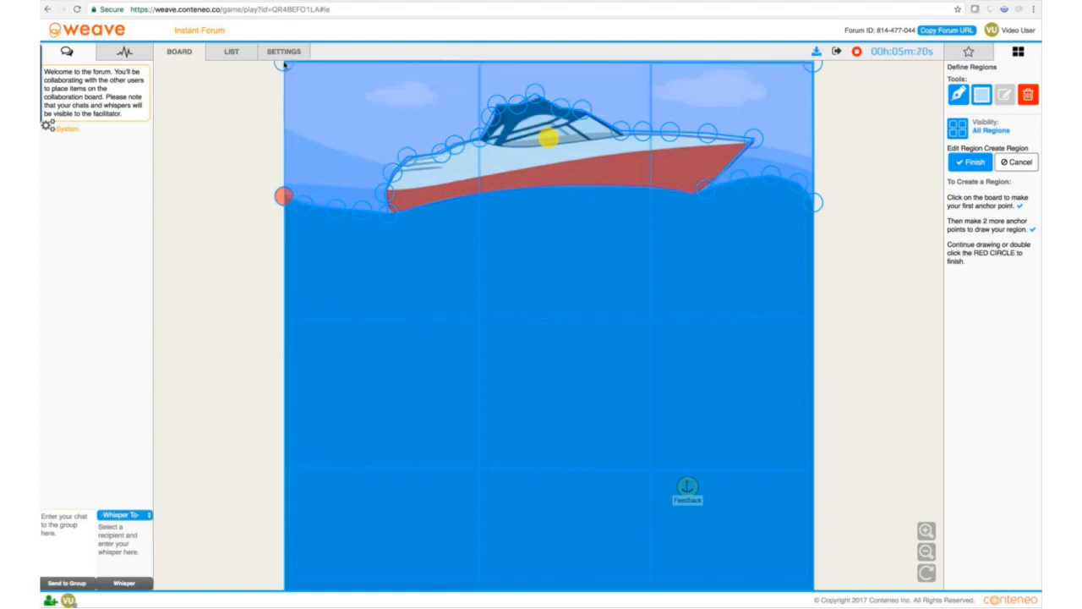
# Finish the outline around the sky and create it as a region named Good in the How Good? group.
pyautogui.click(981, 165)
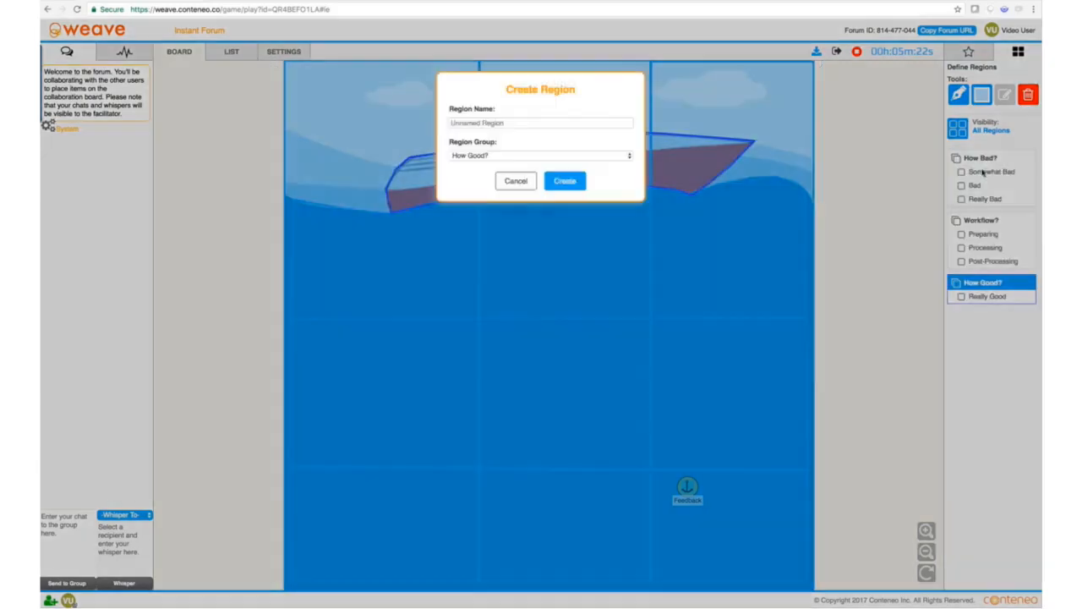
pyautogui.click(547, 121)
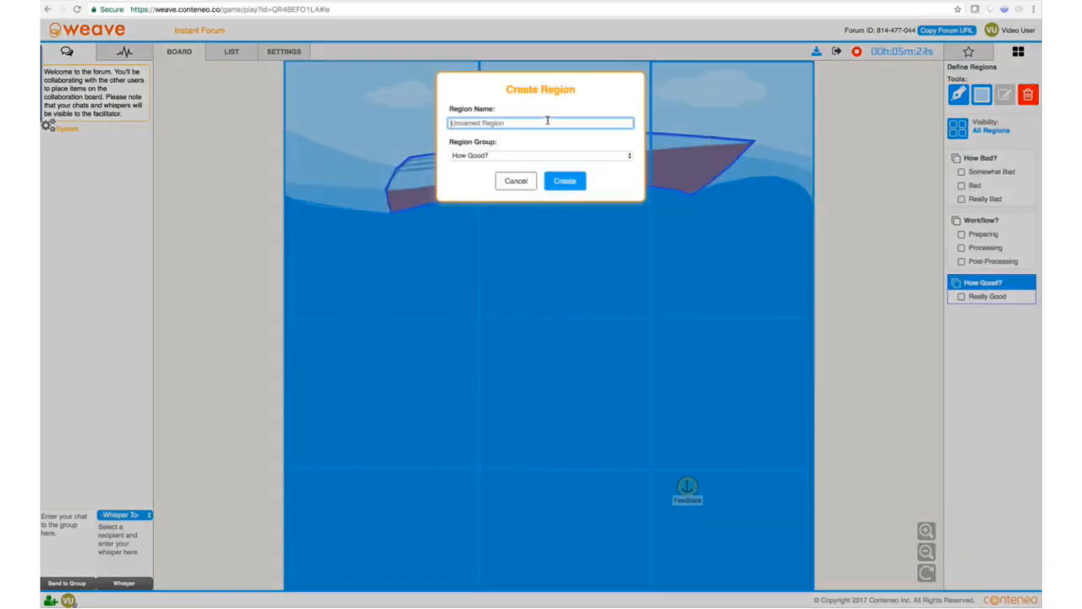
pyautogui.write('Good')
pyautogui.click(566, 182)
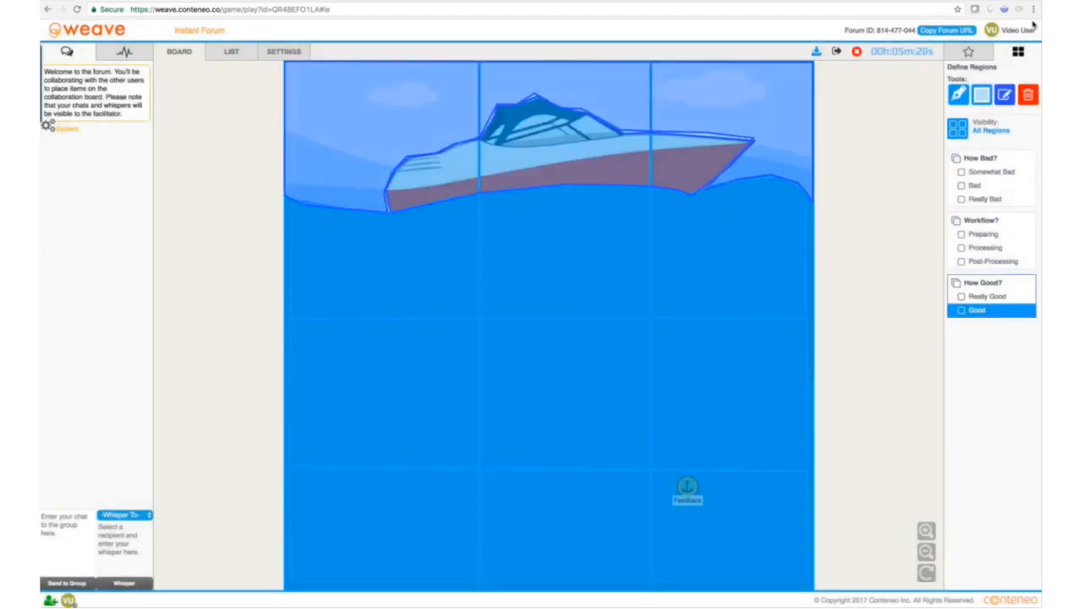
# Place an anchor item named Feedback in the sky where the Post-Processing and Good regions overlap.
pyautogui.click(968, 52)
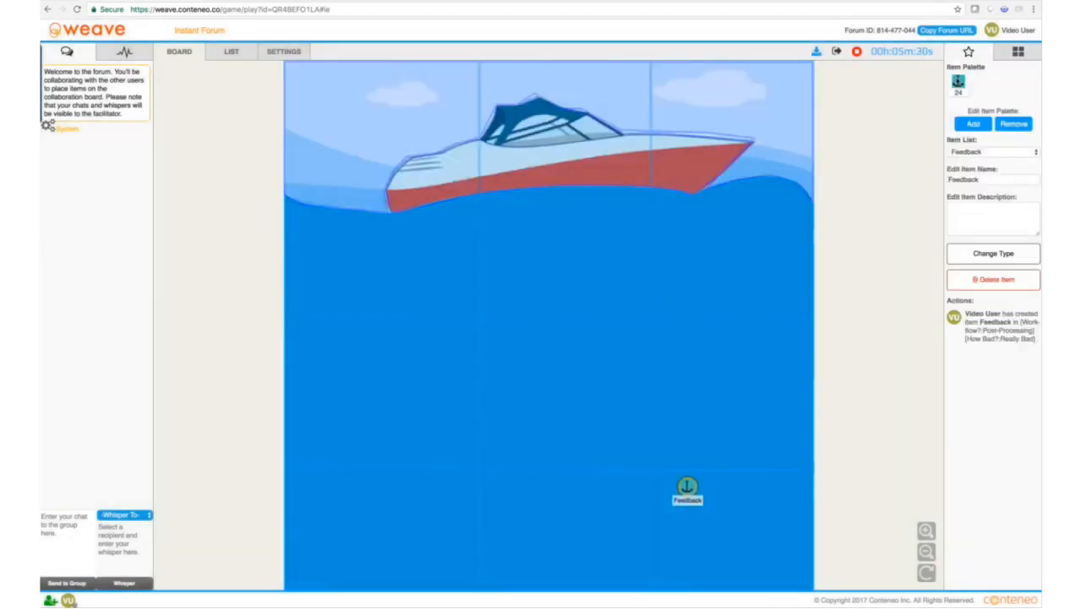
pyautogui.moveTo(958, 81); pyautogui.dragTo(744, 90)
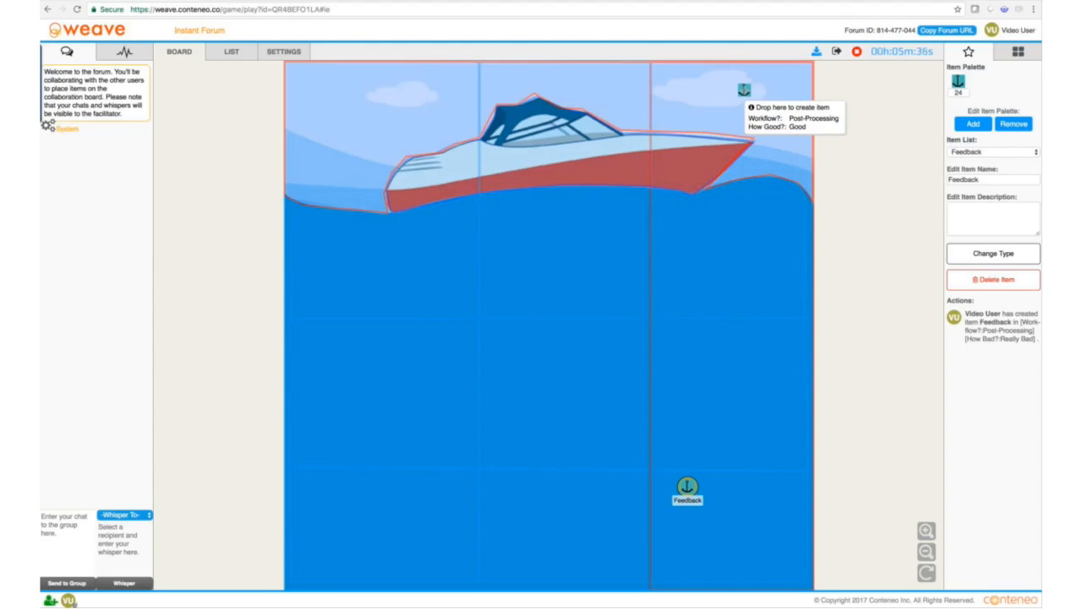
pyautogui.moveTo(744, 90)
pyautogui.mouseDown()
pyautogui.moveTo(709, 145)
pyautogui.moveTo(619, 153)
pyautogui.moveTo(614, 171)
pyautogui.moveTo(724, 104)
pyautogui.moveTo(732, 84)
pyautogui.mouseUp()
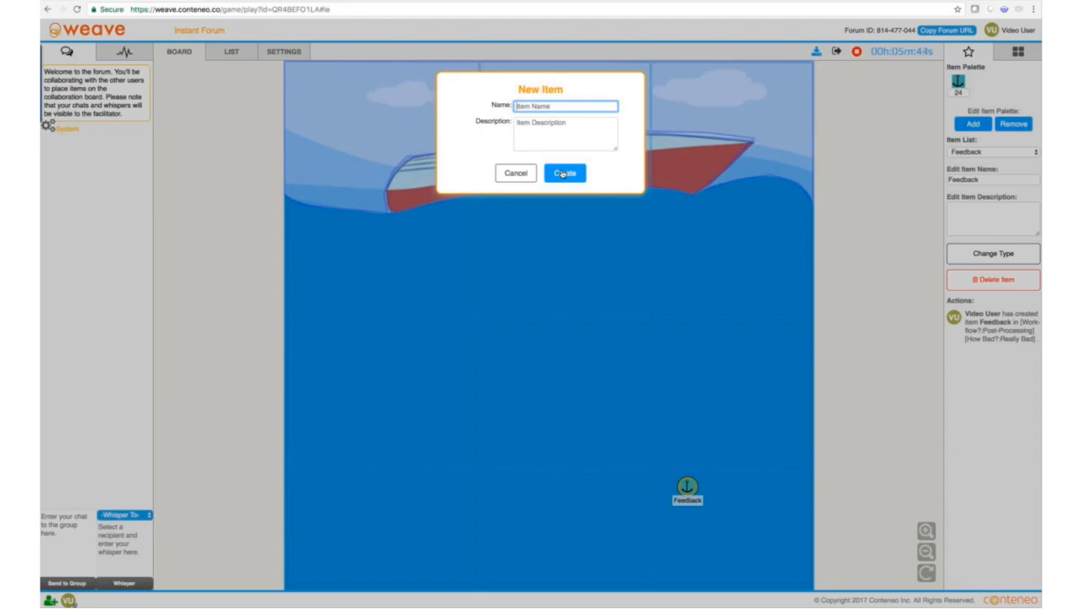
pyautogui.write('Feedback')
pyautogui.click(565, 172)
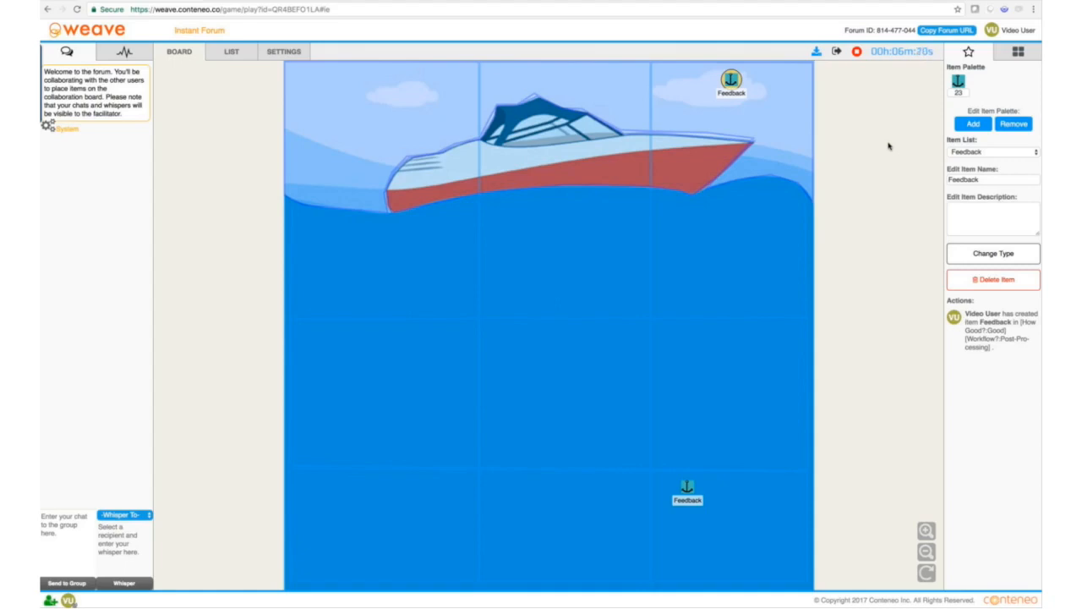
# Add the propeller to the item palette and place a propeller item named Good in the sky within the Processing region.
pyautogui.click(973, 125)
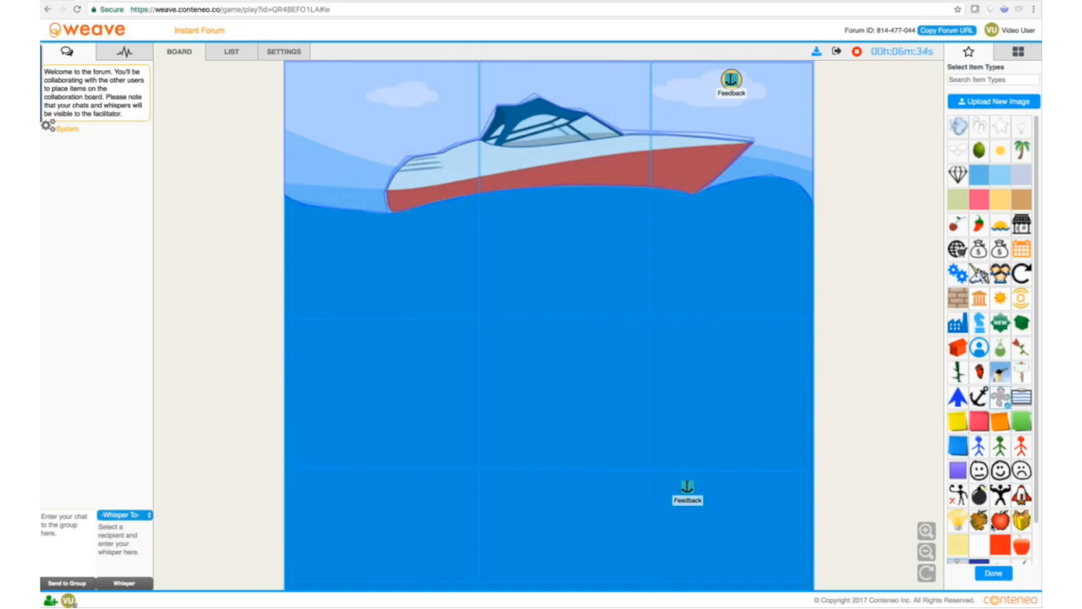
pyautogui.click(994, 575)
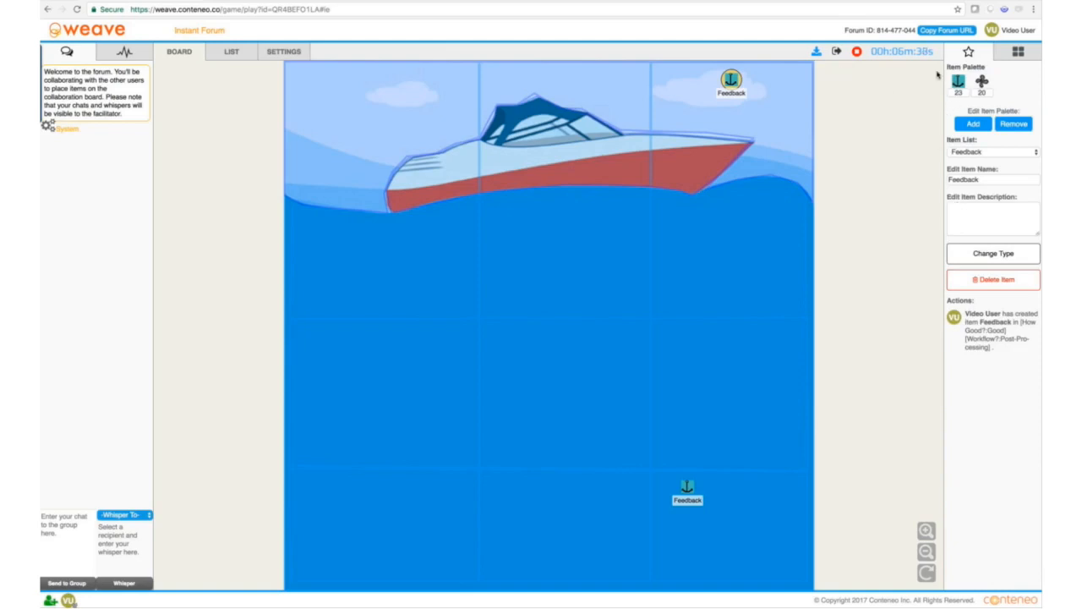
pyautogui.moveTo(984, 82); pyautogui.dragTo(610, 95)
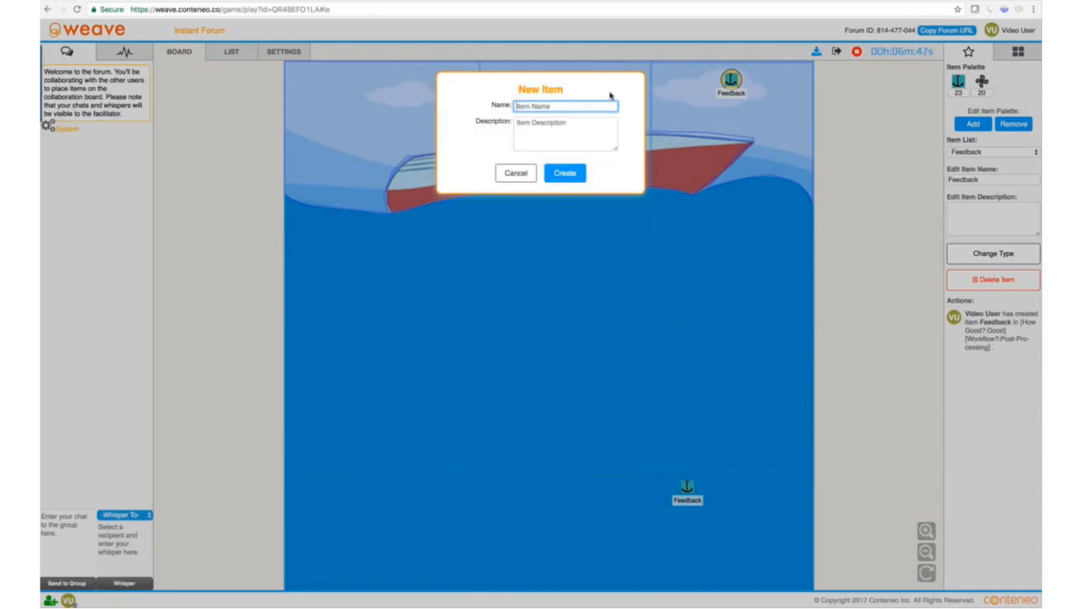
pyautogui.write('Good')
pyautogui.click(569, 175)
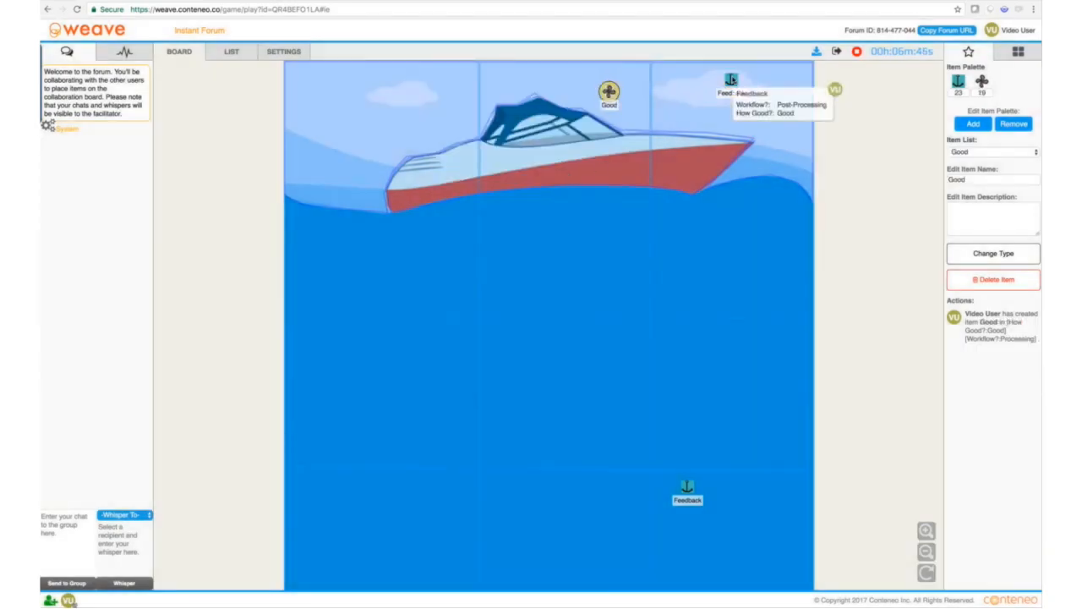
# Change the type of the Feedback item in the sky from anchor to propeller.
pyautogui.click(731, 80)
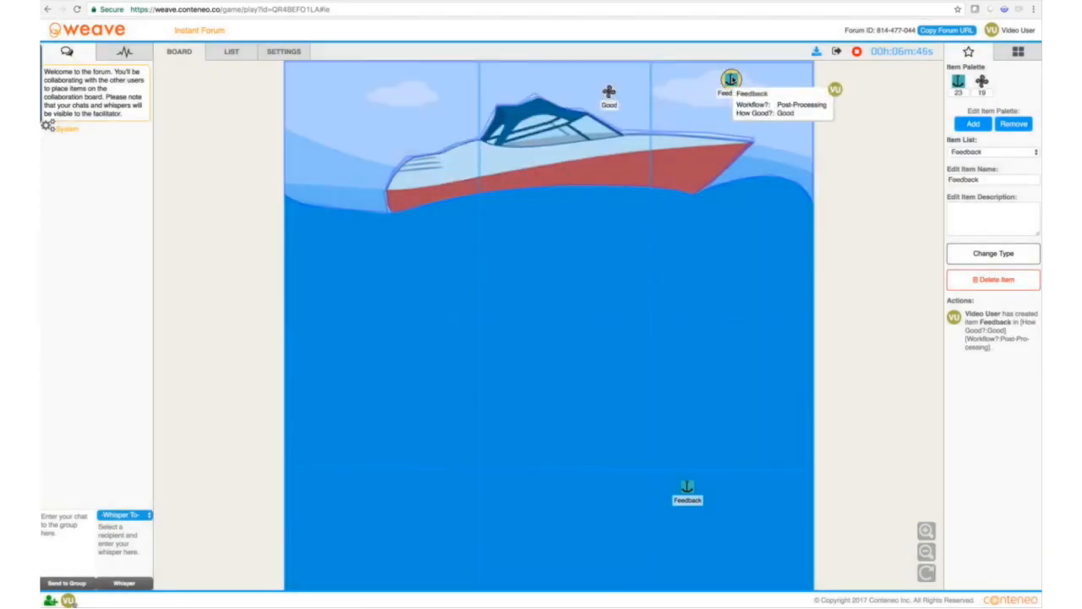
pyautogui.click(963, 255)
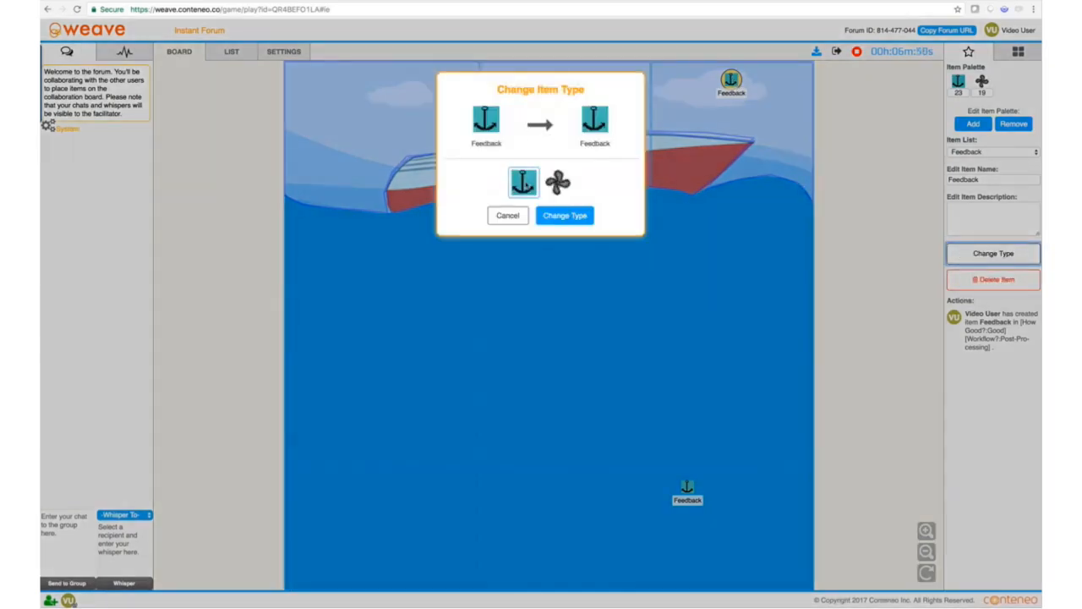
pyautogui.click(558, 185)
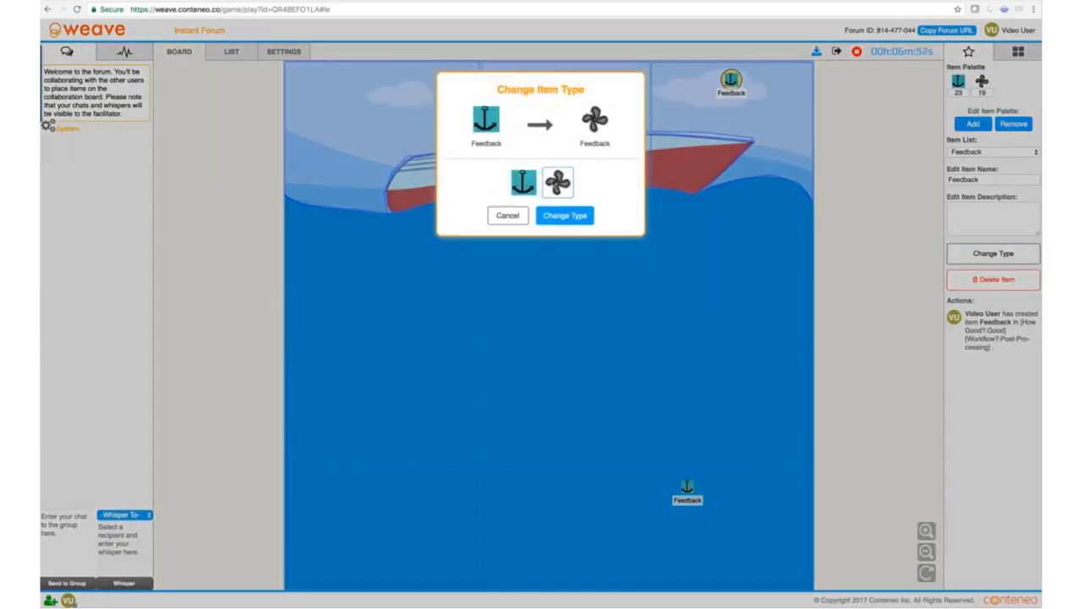
pyautogui.click(581, 216)
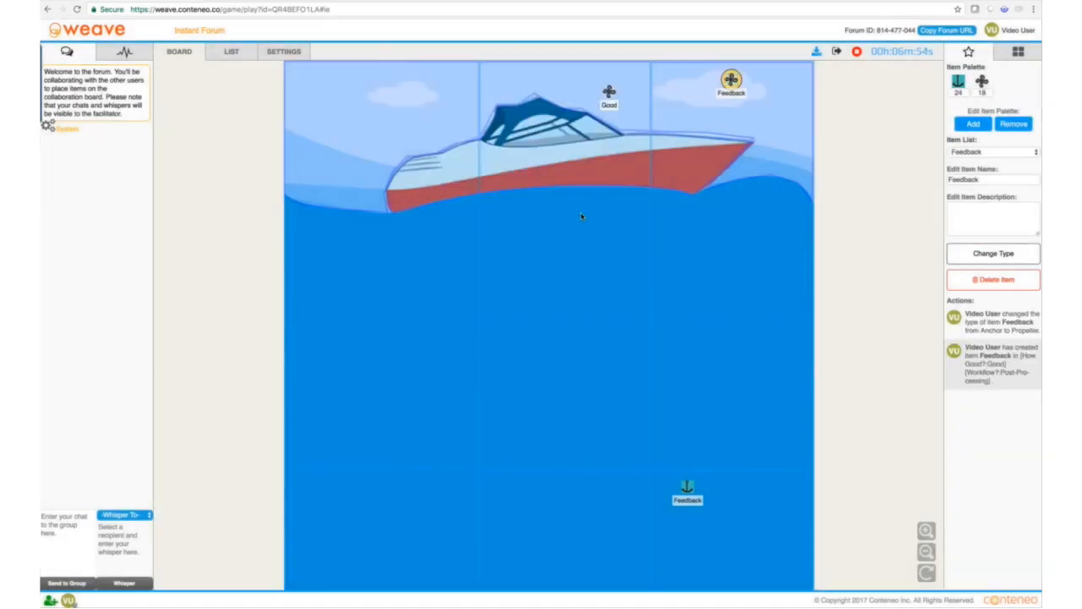